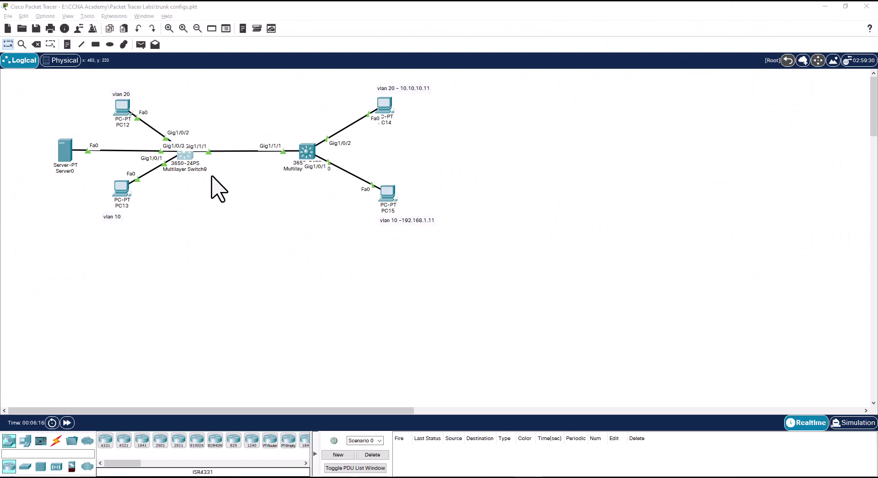
# Open the command line of Multilayer Switch9, maximize it, and try to show the GigabitEthernet1/0/1 configuration with "sh run int g1/0/1"
pyautogui.doubleClick(185, 155)
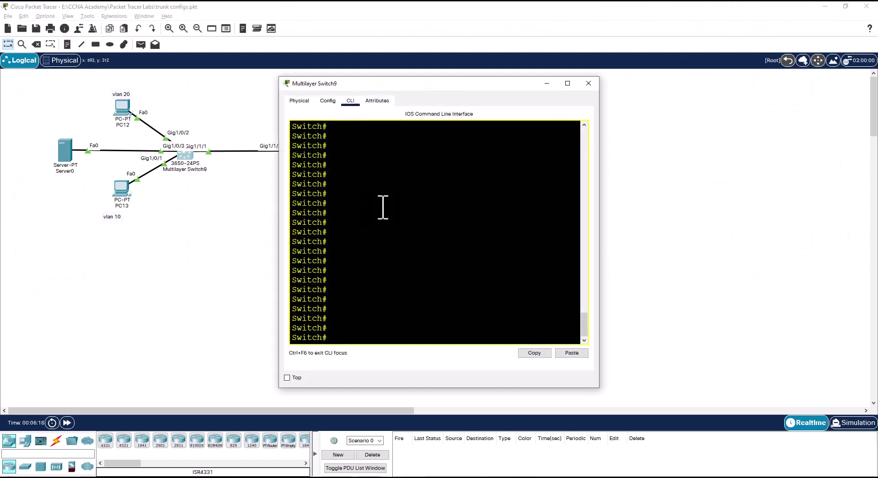
pyautogui.click(567, 83)
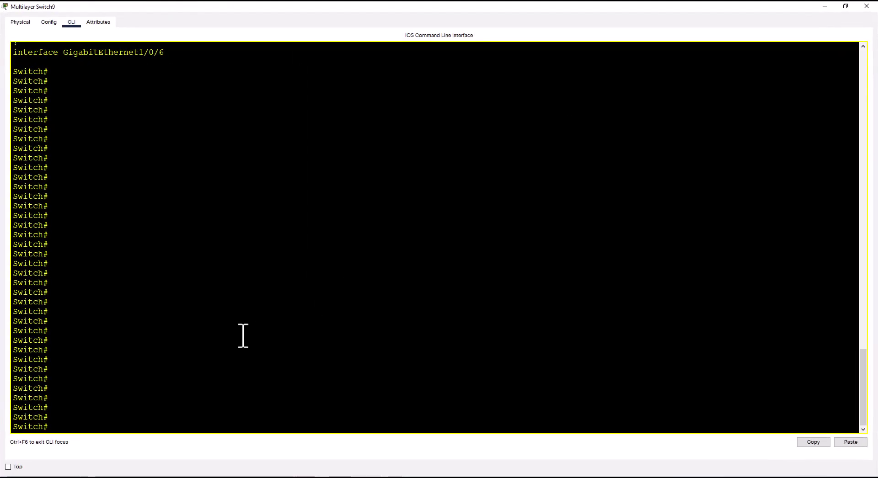
pyautogui.press('Return')
pyautogui.press('Return')
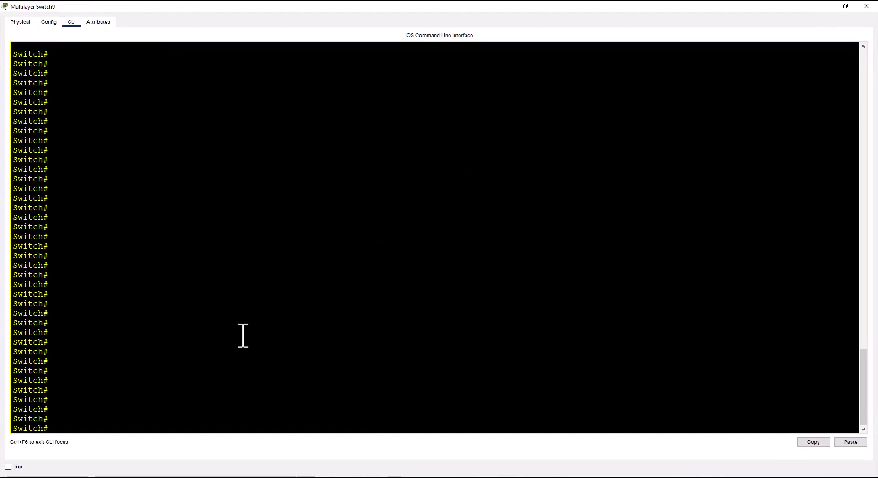
pyautogui.write('sh')
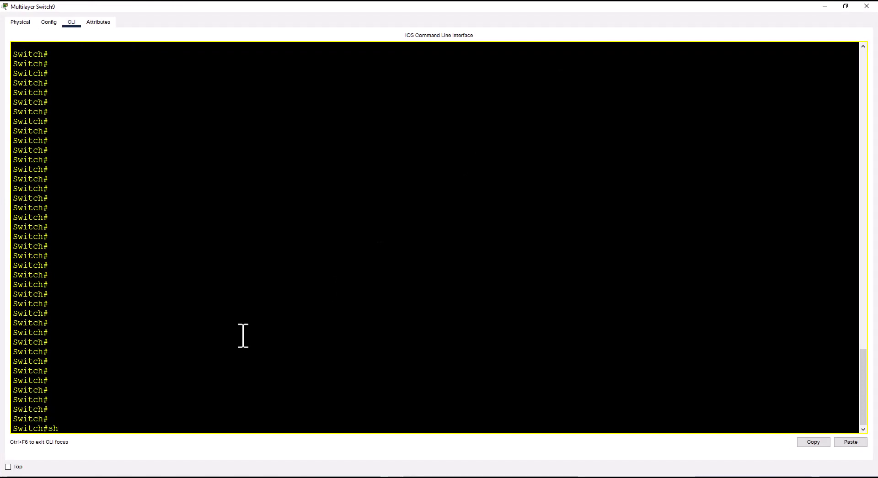
pyautogui.write(' run int g1/0/1')
pyautogui.press('Return')
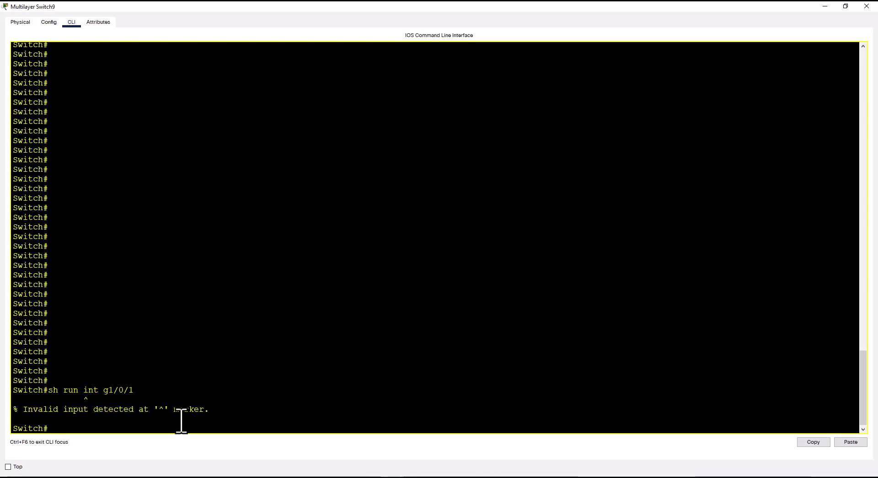
# Show the full running configuration with "sh run", page through the interface sections, and highlight the GigabitEthernet1/0/1 block
pyautogui.write('shn')
pyautogui.write(' run')
pyautogui.press('Return')
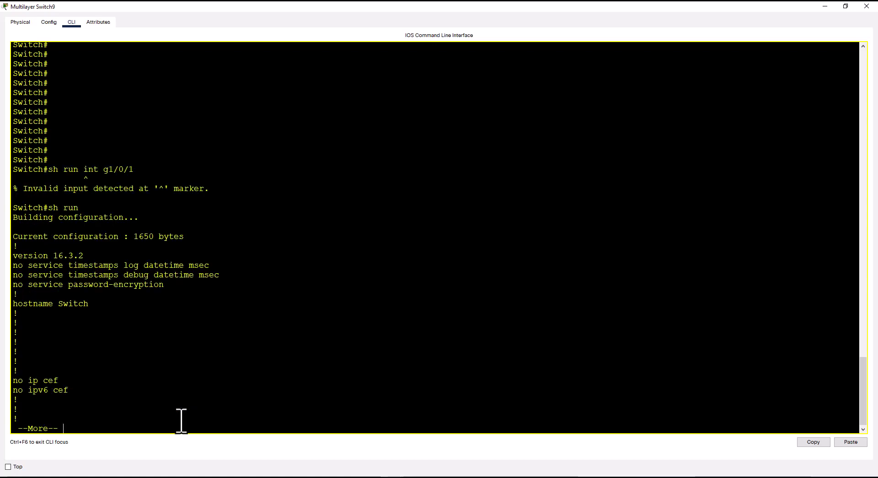
pyautogui.press('Return')
pyautogui.press('Return')
pyautogui.press('Return')
pyautogui.press('Return')
pyautogui.press('Return')
pyautogui.press('Return')
pyautogui.press('Return')
pyautogui.press('Return')
pyautogui.press('Return')
pyautogui.press('Return')
pyautogui.press('Return')
pyautogui.press('Return')
pyautogui.press('Return')
pyautogui.press('Return')
pyautogui.press('Return')
pyautogui.press('Return')
pyautogui.press('Return')
pyautogui.press('Return')
pyautogui.press('Return')
pyautogui.press('Return')
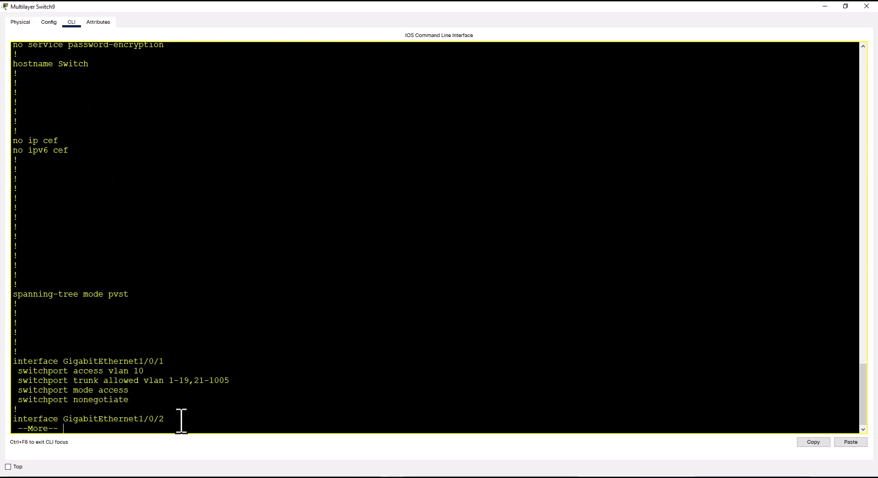
pyautogui.press('Return')
pyautogui.press('Return')
pyautogui.press('Return')
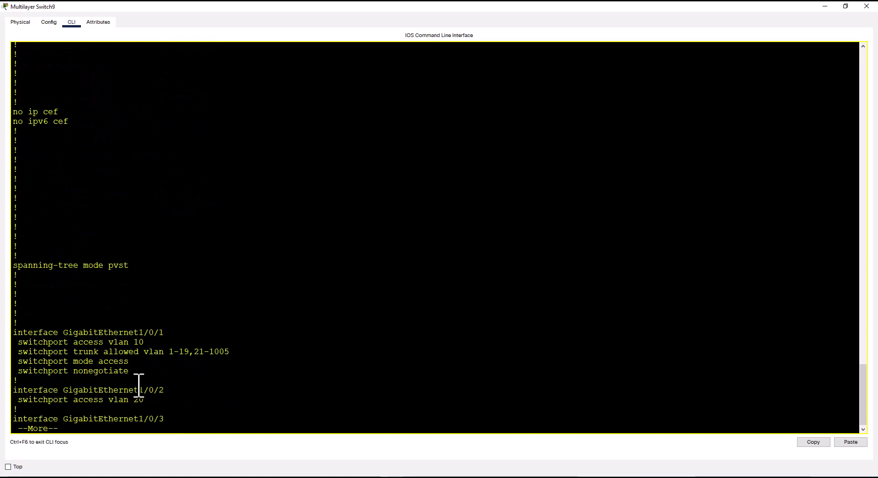
pyautogui.press('Return')
pyautogui.press('Return')
pyautogui.press('Return')
pyautogui.press('Return')
pyautogui.press('Return')
pyautogui.moveTo(13, 284); pyautogui.dragTo(130, 322)
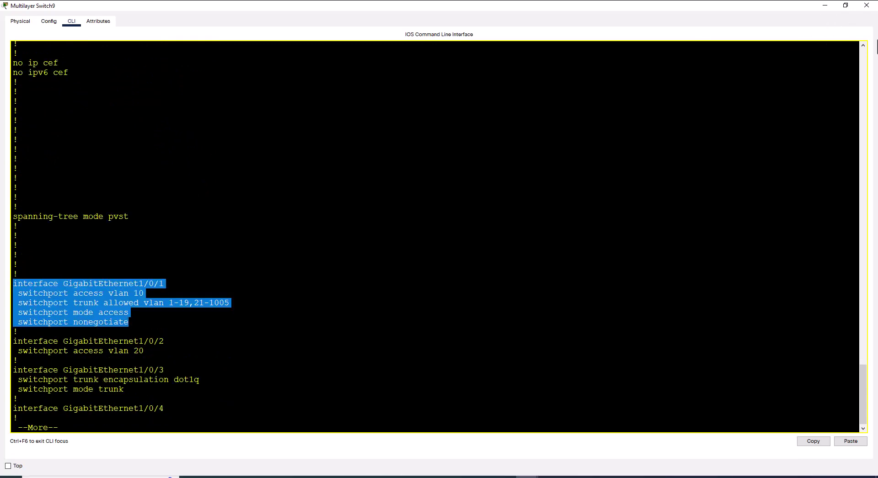
# Leave the Packet Tracer switch window and view the available actions for node S1 in the Cisco Modeling Labs topology
pyautogui.click(865, 6)
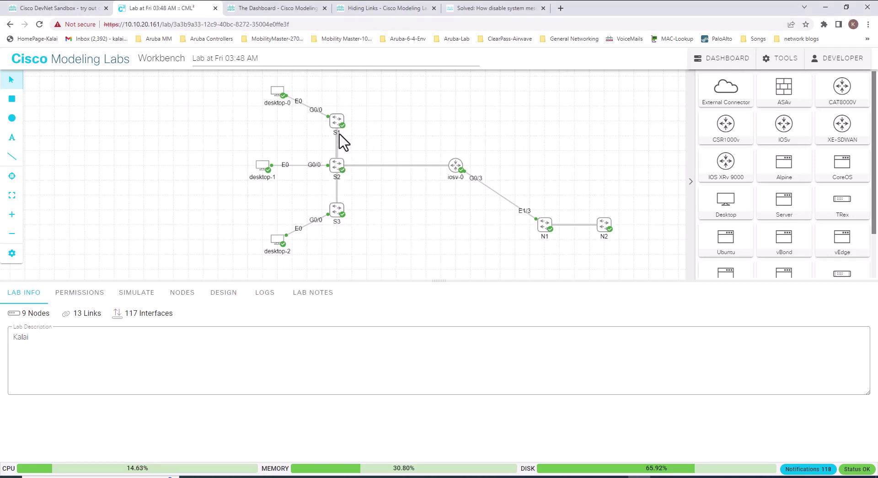
pyautogui.rightClick(339, 121)
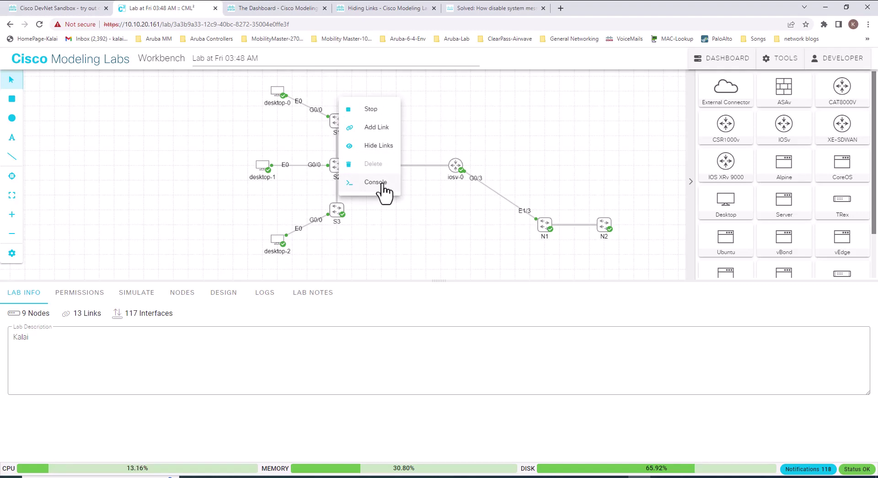
pyautogui.click(444, 117)
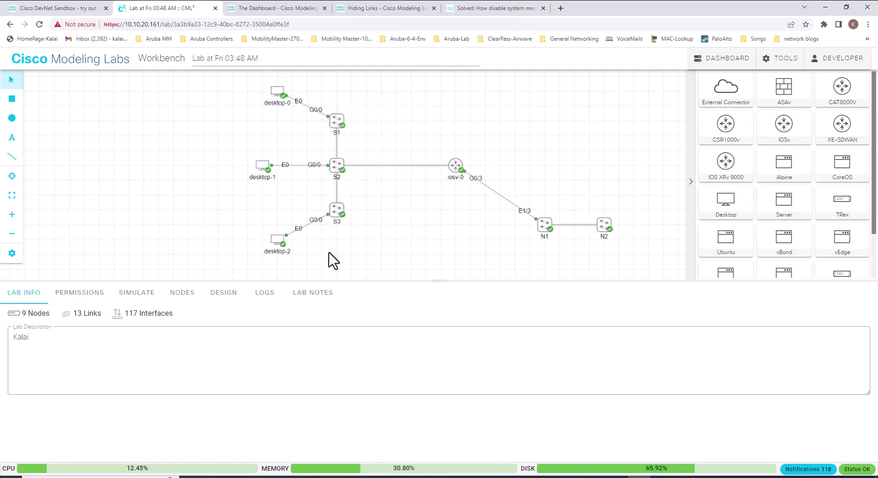
# Switch to SecureCRT and bring up the disconnected 10.10.20.161 (1) and (2) console sessions, checking the lab topology
pyautogui.hotkey('alt', 'Tab')
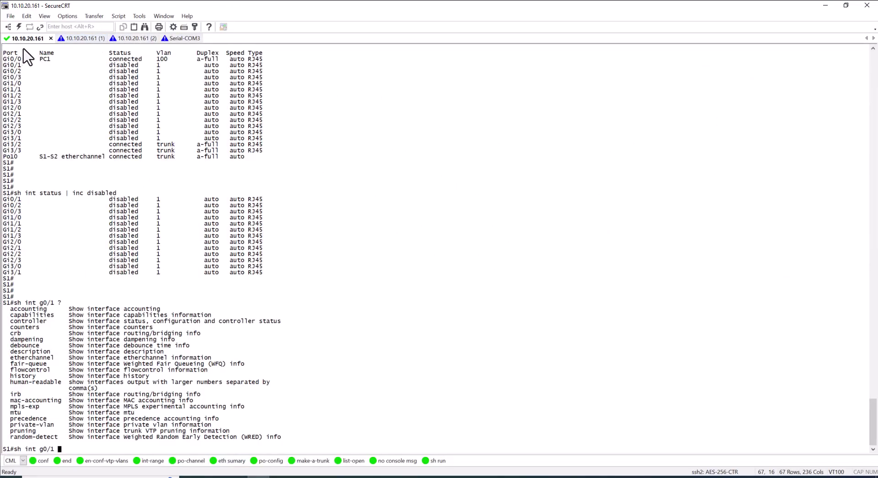
pyautogui.click(142, 39)
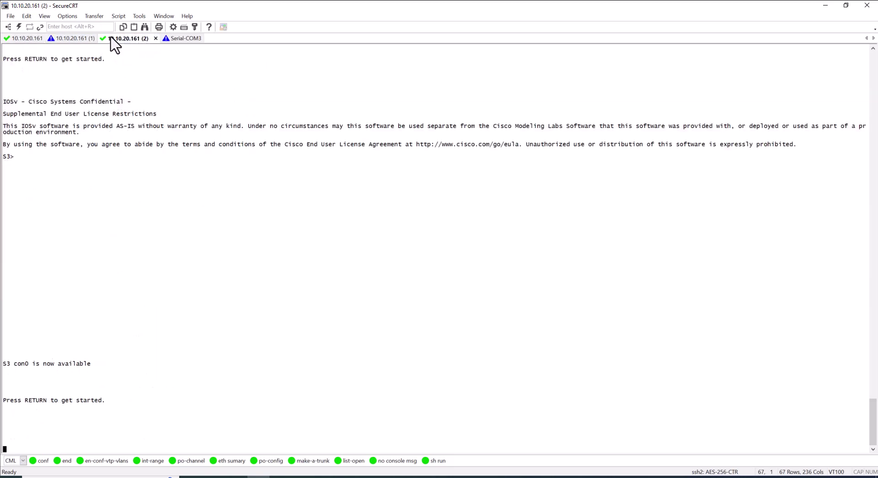
pyautogui.hotkey('alt', 'Tab')
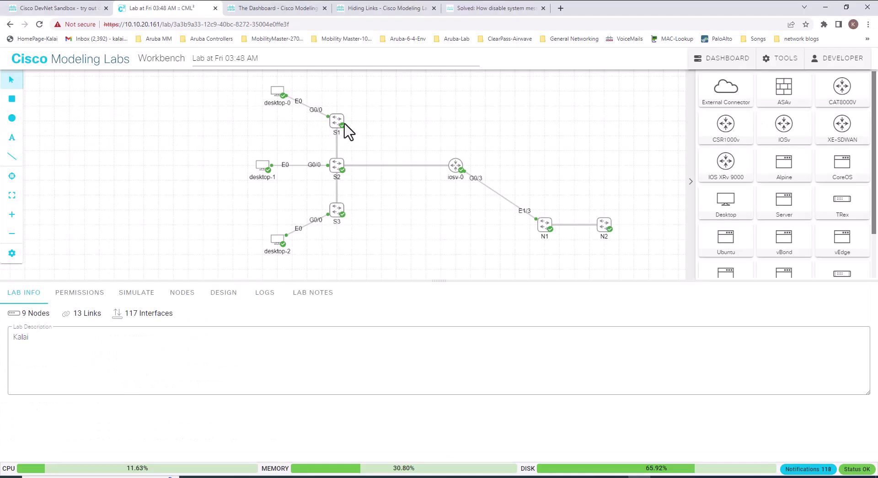
pyautogui.hotkey('alt', 'Tab')
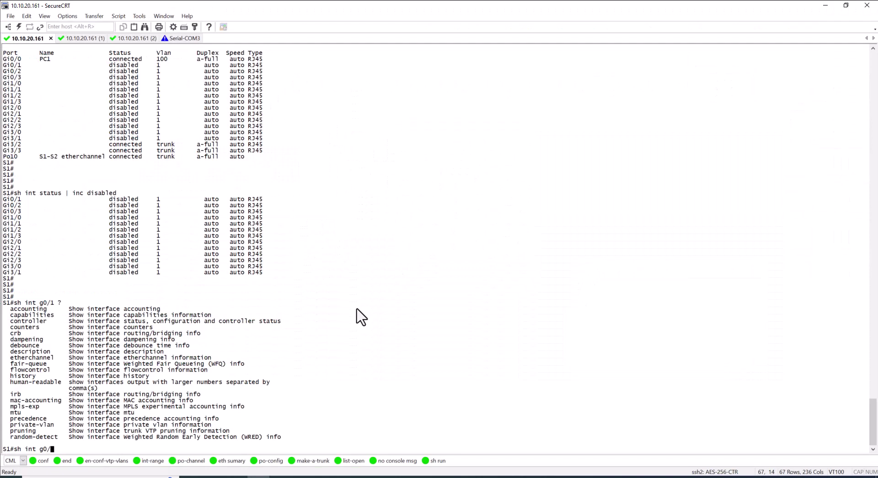
# Clear the unfinished "sh int g0/1" command in the S1 session and get a fresh prompt
pyautogui.press('BackSpace')
pyautogui.press('BackSpace')
pyautogui.press('BackSpace')
pyautogui.press('BackSpace')
pyautogui.press('BackSpace')
pyautogui.press('BackSpace')
pyautogui.press('BackSpace')
pyautogui.press('BackSpace')
pyautogui.press('BackSpace')
pyautogui.press('BackSpace')
pyautogui.press('BackSpace')
pyautogui.press('Return')
pyautogui.press('Return')
pyautogui.press('Return')
pyautogui.press('Return')
pyautogui.press('Return')
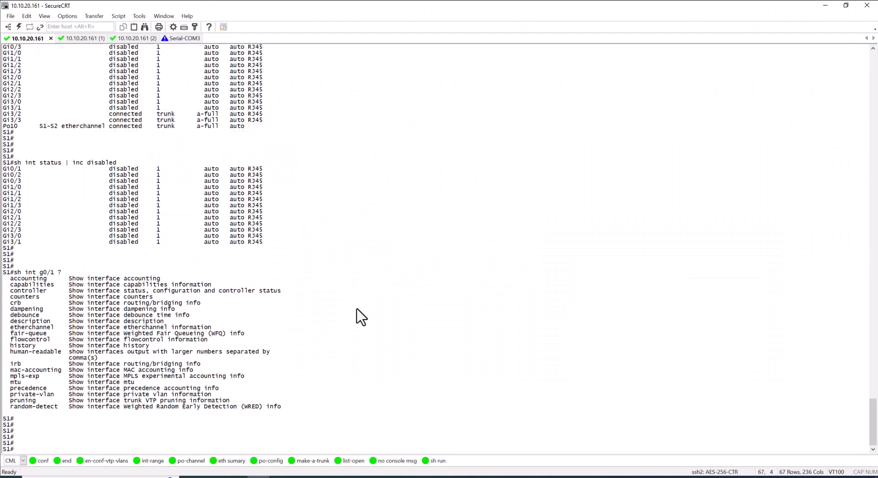
# Switch to the S2 console session and wake it to a ready prompt
pyautogui.hotkey('ctrl', 'Tab')
pyautogui.press('Return')
pyautogui.press('Return')
pyautogui.press('Return')
pyautogui.press('Return')
pyautogui.press('Return')
pyautogui.press('Return')
pyautogui.press('Return')
pyautogui.press('Return')
pyautogui.press('Return')
pyautogui.press('Return')
pyautogui.press('Return')
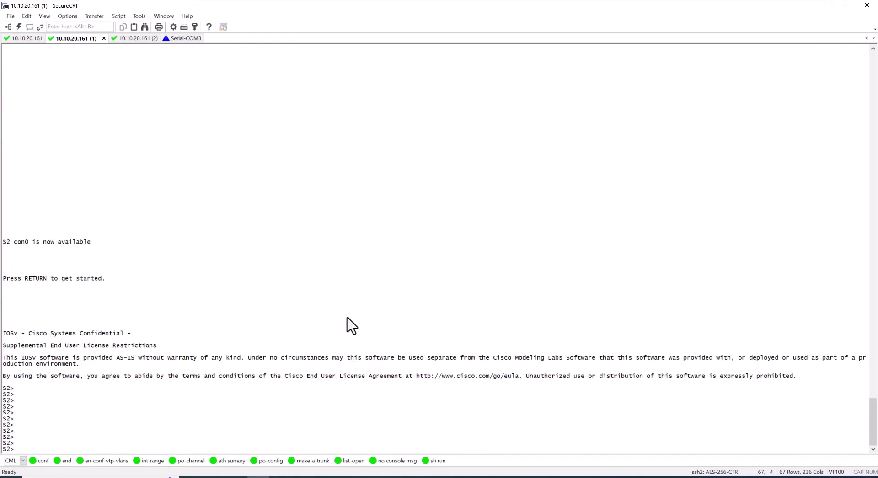
# Switch to the S3 console session and enter privileged EXEC mode with "en"
pyautogui.hotkey('ctrl', 'Tab')
pyautogui.write('en')
pyautogui.press('Return')
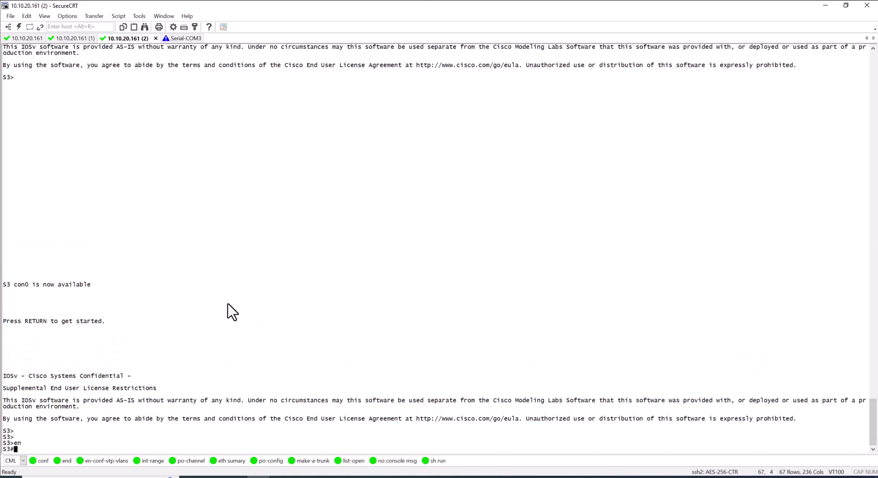
# Return to the S1 session and list the status of all interfaces with "sh int status"
pyautogui.click(29, 38)
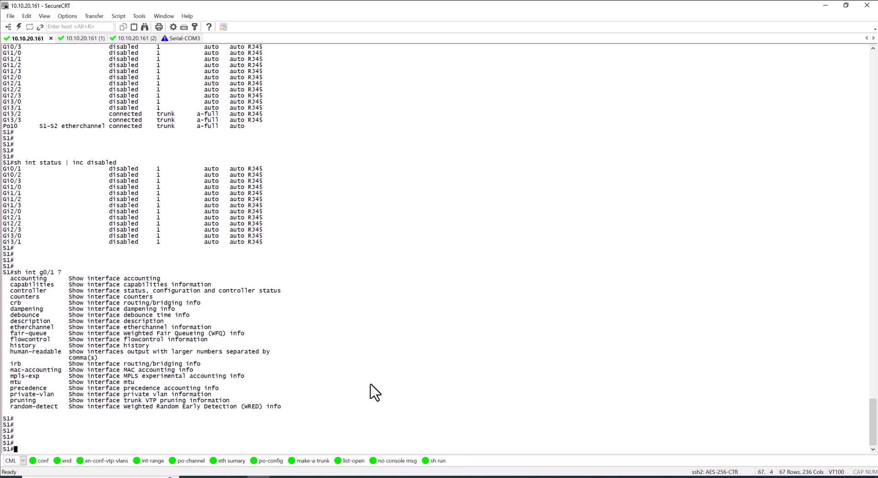
pyautogui.press('Return')
pyautogui.press('Return')
pyautogui.write('sh')
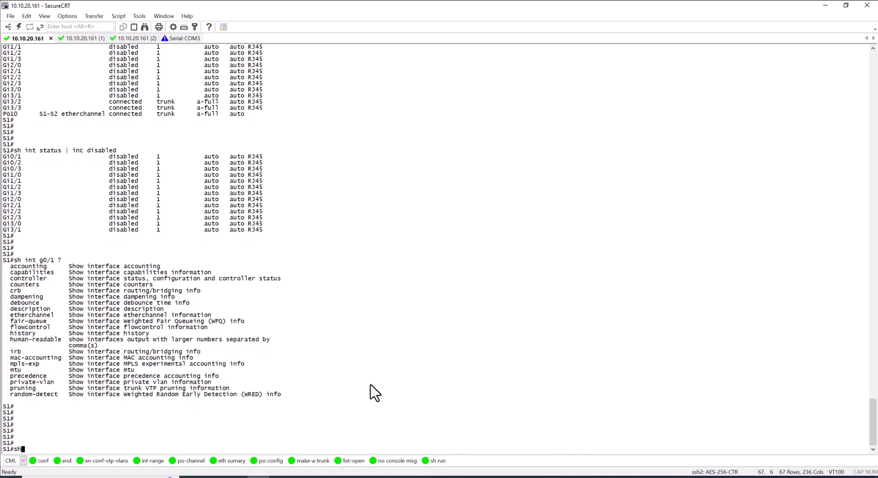
pyautogui.write(' int status')
pyautogui.press('Return')
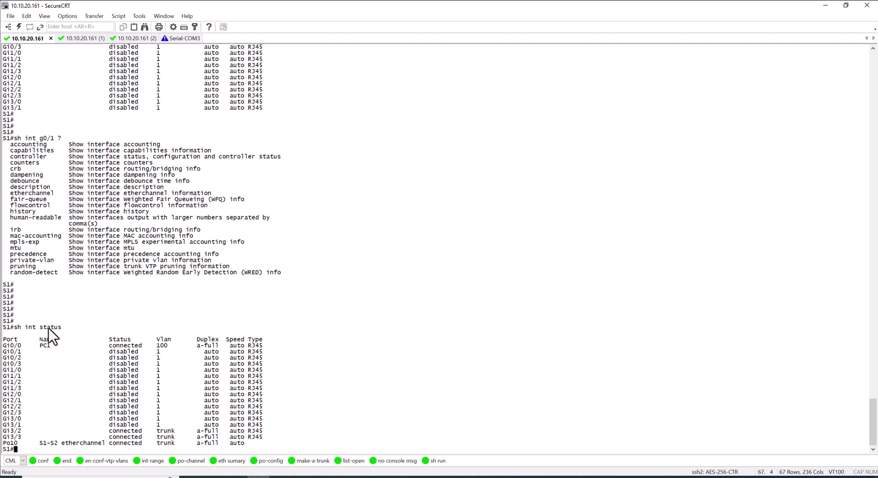
# List only the connected interfaces on S1 with "sh int status | inc connected"
pyautogui.press('Return')
pyautogui.press('Return')
pyautogui.press('Return')
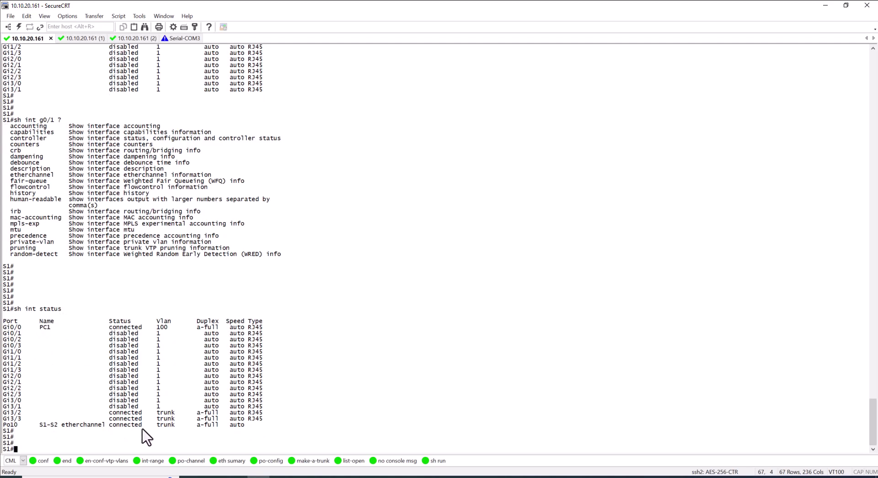
pyautogui.press('Up')
pyautogui.write('| inc connected')
pyautogui.press('Return')
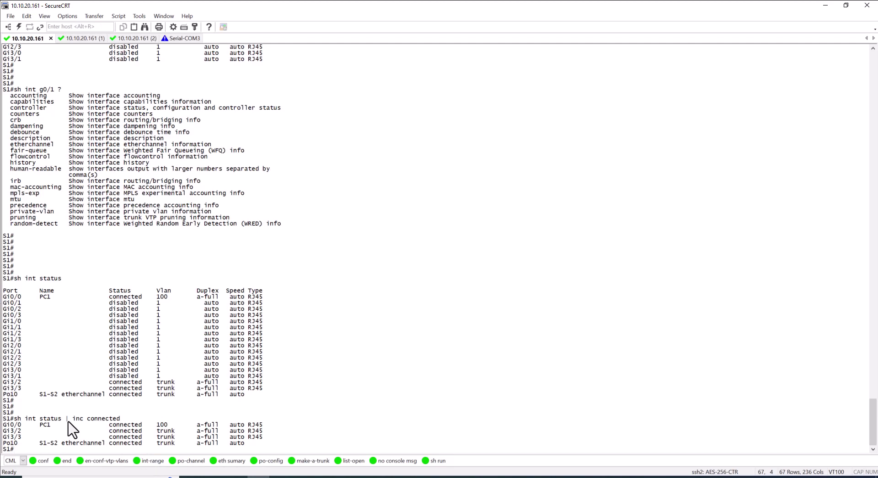
# Change the filter to list only the disabled interfaces on S1 with "sh int status | inc disabled"
pyautogui.press('Return')
pyautogui.press('Return')
pyautogui.press('Return')
pyautogui.press('Up')
pyautogui.press('BackSpace')
pyautogui.press('BackSpace')
pyautogui.press('BackSpace')
pyautogui.press('BackSpace')
pyautogui.press('BackSpace')
pyautogui.press('BackSpace')
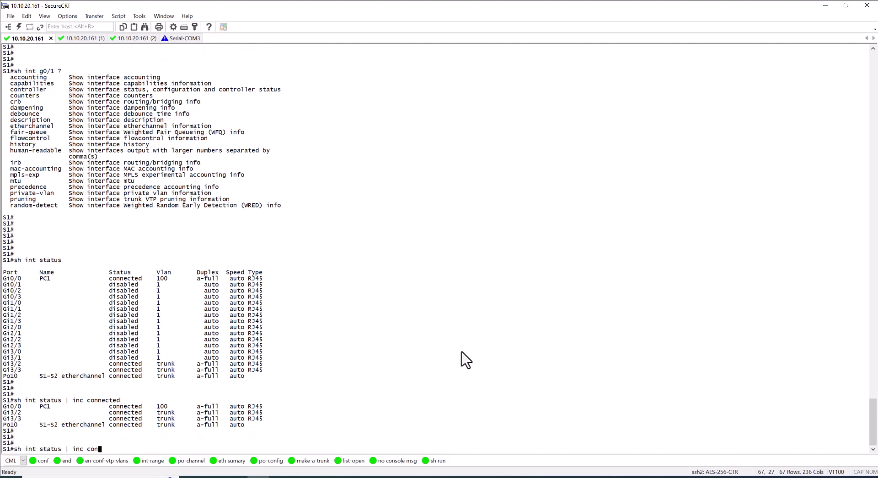
pyautogui.press('BackSpace')
pyautogui.press('BackSpace')
pyautogui.press('BackSpace')
pyautogui.write('disabled')
pyautogui.press('Return')
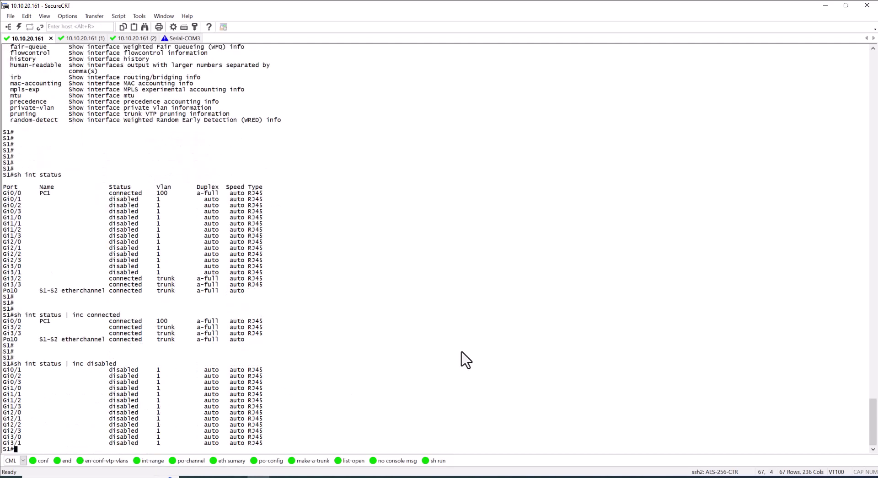
# Show the status of the single interface g0/0 on S1 with "sh int g0/0 status"
pyautogui.press('Return')
pyautogui.press('Return')
pyautogui.press('Return')
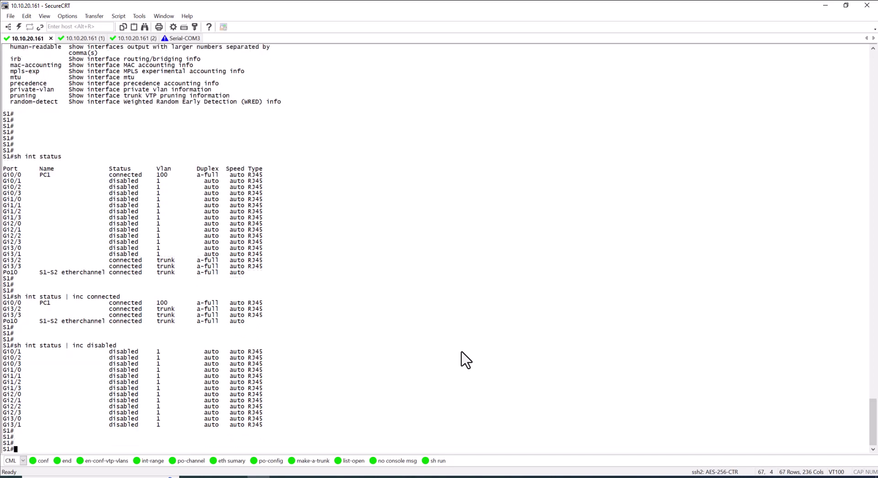
pyautogui.press('Up')
pyautogui.press('BackSpace')
pyautogui.press('BackSpace')
pyautogui.press('BackSpace')
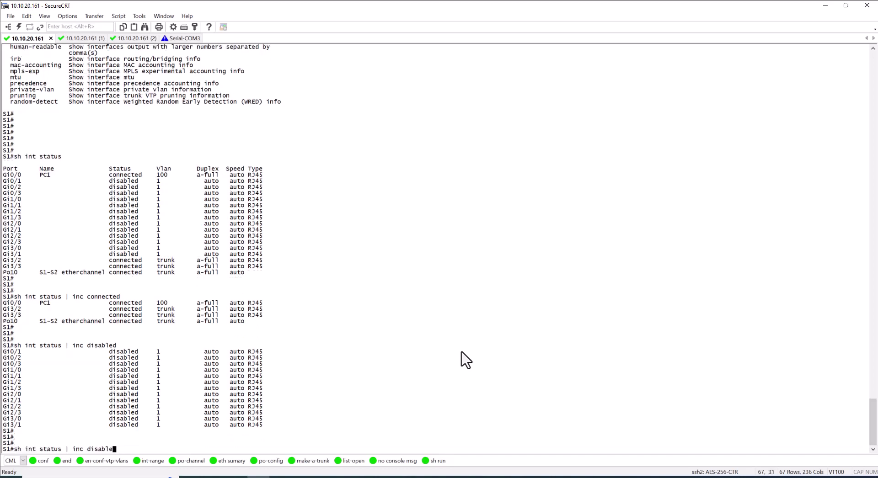
pyautogui.press('BackSpace')
pyautogui.press('BackSpace')
pyautogui.press('BackSpace')
pyautogui.press('BackSpace')
pyautogui.press('BackSpace')
pyautogui.press('BackSpace')
pyautogui.press('BackSpace')
pyautogui.press('BackSpace')
pyautogui.press('BackSpace')
pyautogui.press('BackSpace')
pyautogui.press('BackSpace')
pyautogui.press('BackSpace')
pyautogui.press('BackSpace')
pyautogui.press('BackSpace')
pyautogui.press('BackSpace')
pyautogui.press('BackSpace')
pyautogui.press('BackSpace')
pyautogui.press('BackSpace')
pyautogui.write('g0/0 status')
pyautogui.press('Return')
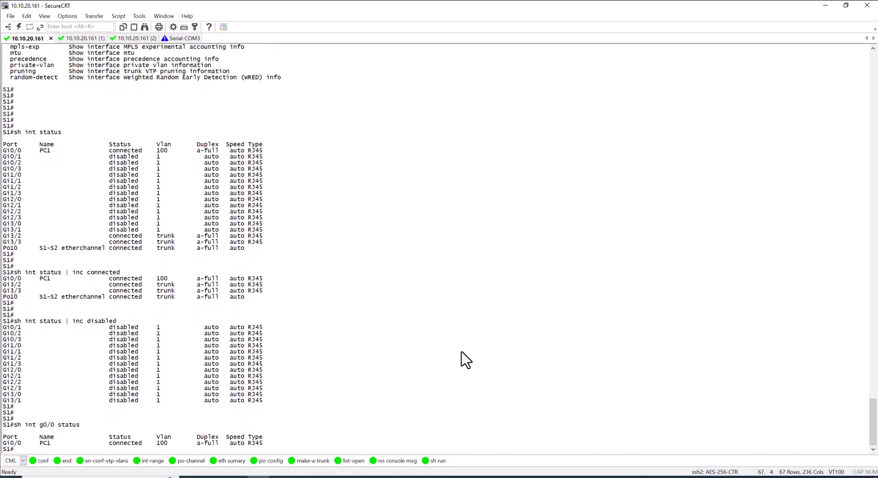
# Show the full details of g0/0 with "sh int g0/0" and highlight its traffic counters, then the input errors and CRC entries
pyautogui.press('Return')
pyautogui.press('Return')
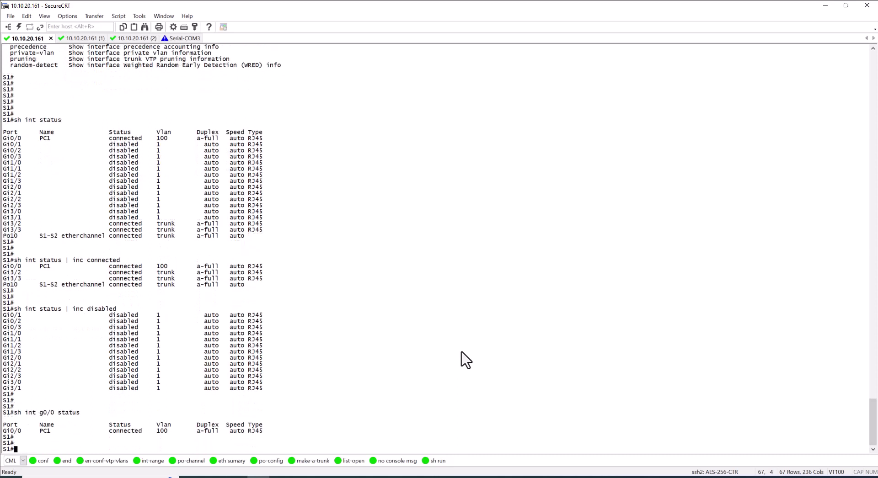
pyautogui.press('Up')
pyautogui.press('BackSpace')
pyautogui.press('BackSpace')
pyautogui.press('BackSpace')
pyautogui.press('BackSpace')
pyautogui.press('BackSpace')
pyautogui.press('BackSpace')
pyautogui.press('Return')
pyautogui.press('Return')
pyautogui.press('Return')
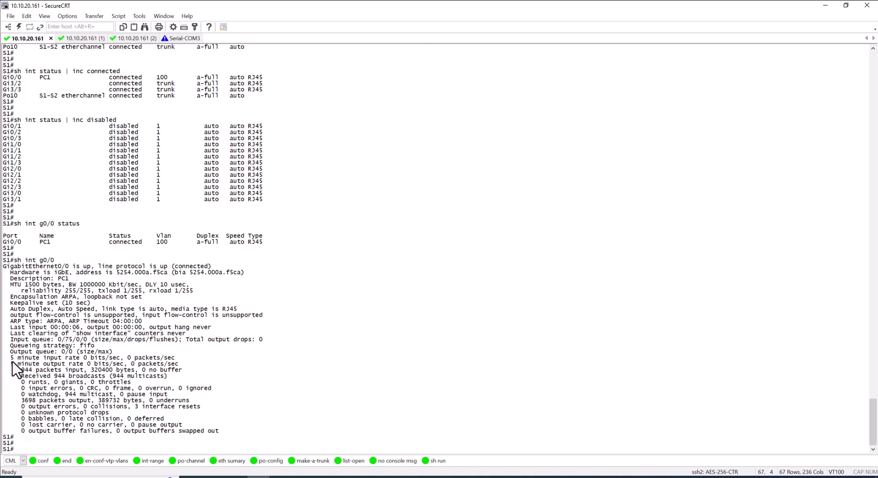
pyautogui.moveTo(13, 362); pyautogui.dragTo(230, 441)
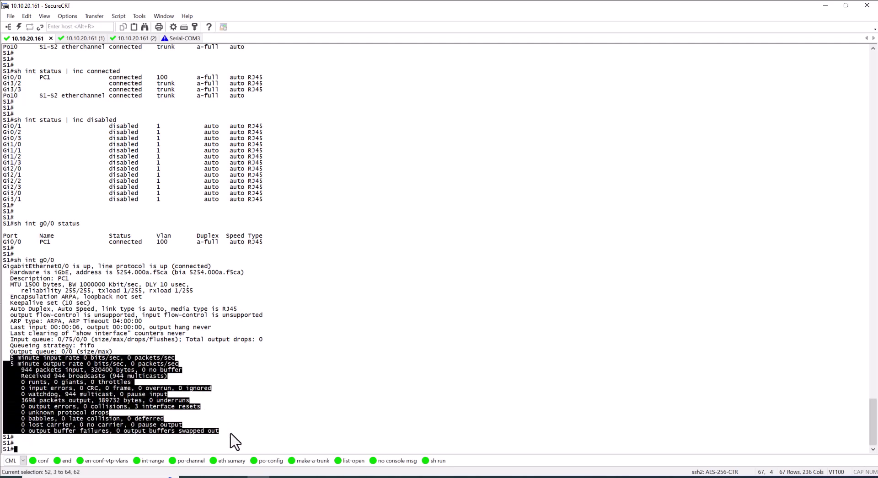
pyautogui.moveTo(21, 386); pyautogui.dragTo(101, 394)
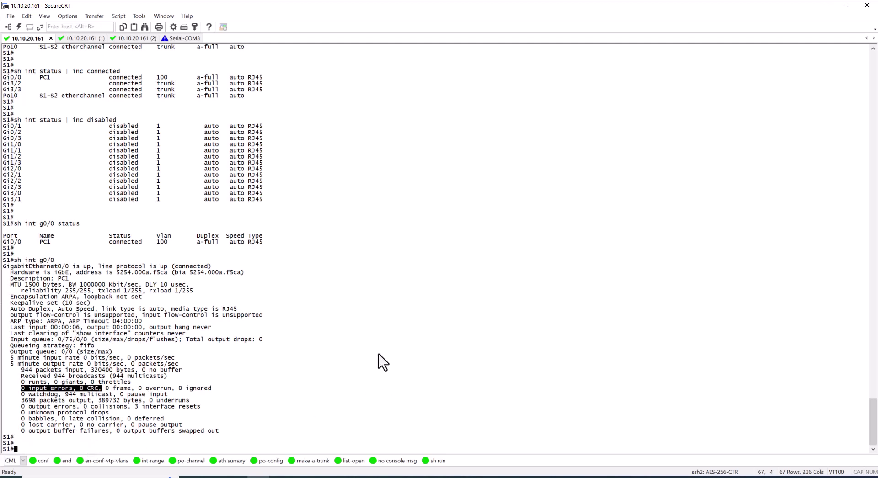
# Show the switchport settings of g0/0 on S1 with "sh int g0/0 switchport", highlighting the access VLAN name MGMT and paging to the end
pyautogui.press('Return')
pyautogui.press('Return')
pyautogui.press('Up')
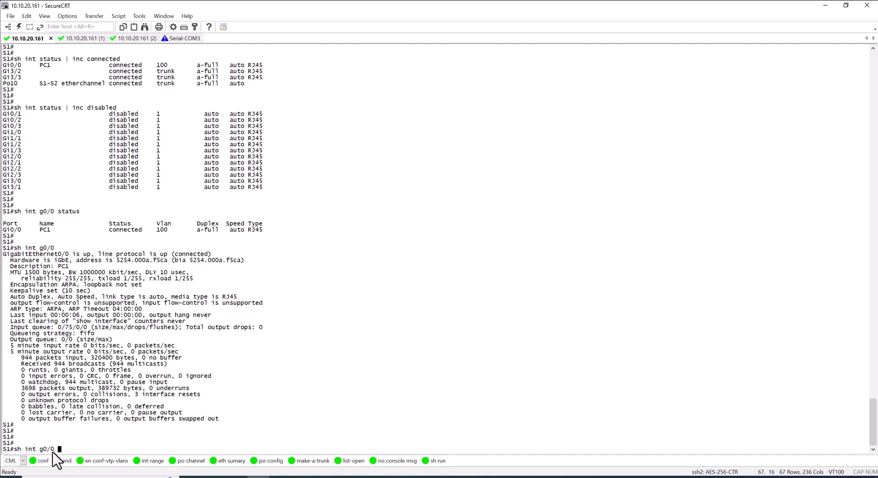
pyautogui.write('swit')
pyautogui.press('Tab')
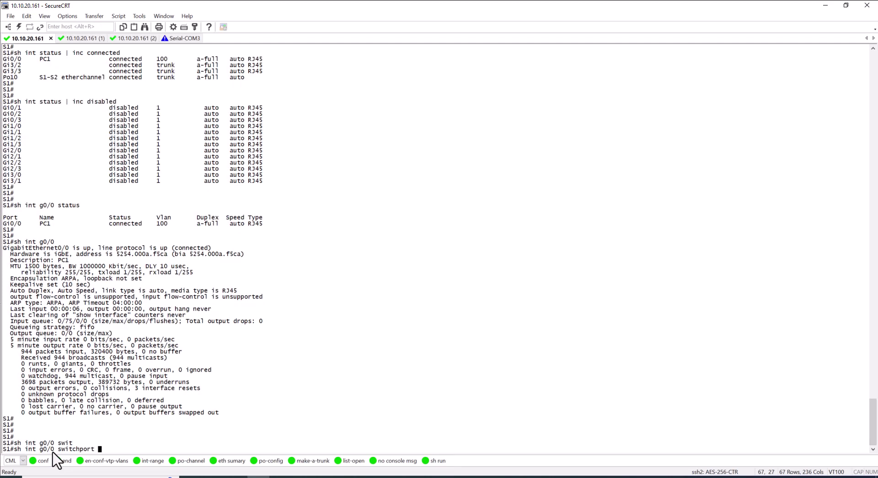
pyautogui.press('Return')
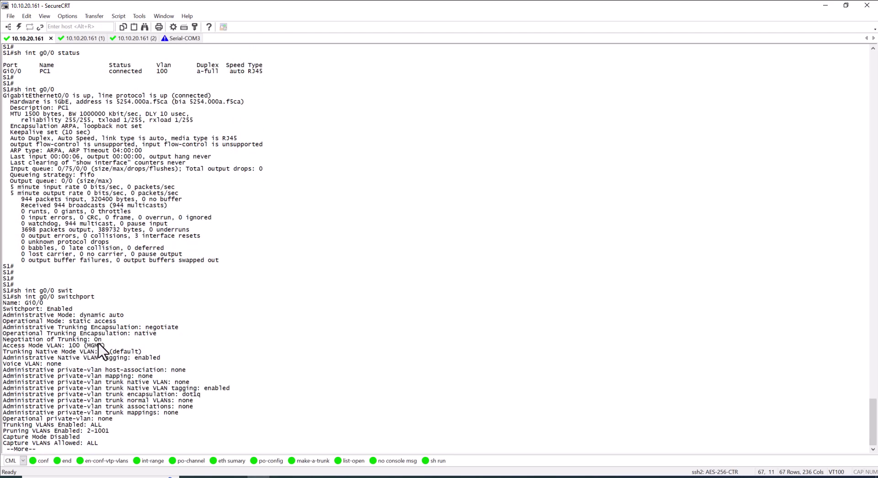
pyautogui.moveTo(84, 346); pyautogui.dragTo(104, 347)
pyautogui.press('space')
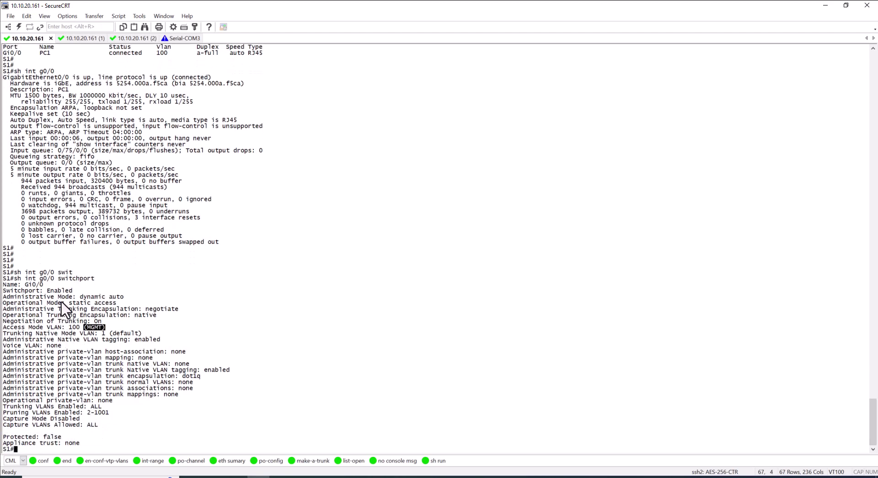
# Show the capabilities of g0/0 on S1 with "sh int g0/0 capabilities", highlighting the switchport keyword in the earlier command
pyautogui.press('Return')
pyautogui.press('Return')
pyautogui.press('Return')
pyautogui.write('sh int g0/0 cap')
pyautogui.press('Tab')
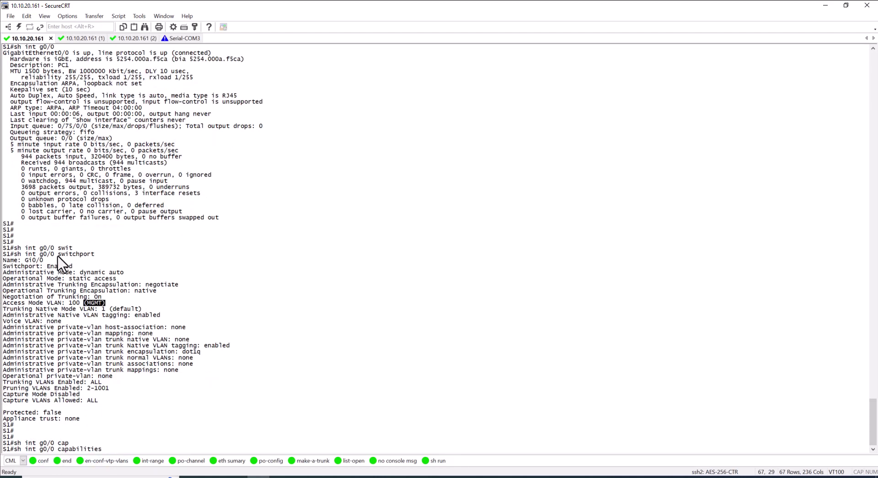
pyautogui.moveTo(58, 254); pyautogui.dragTo(88, 258)
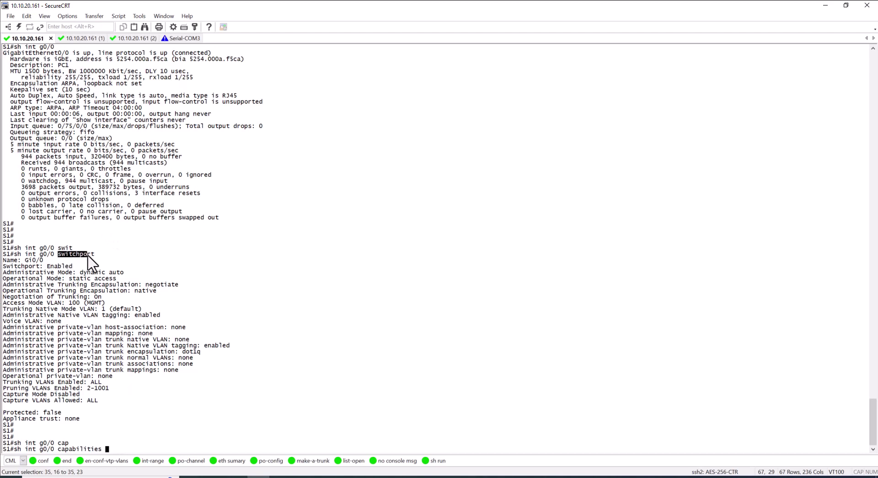
pyautogui.click(128, 451)
pyautogui.press('Return')
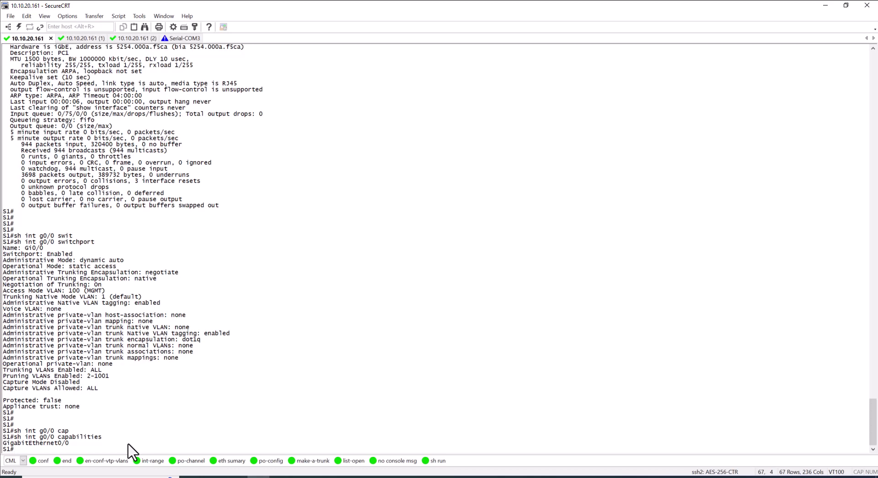
# Switch to the Serial-COM3 session and list its interfaces with "sh int status", advancing the output to the Gigabit uplink ports
pyautogui.click(182, 38)
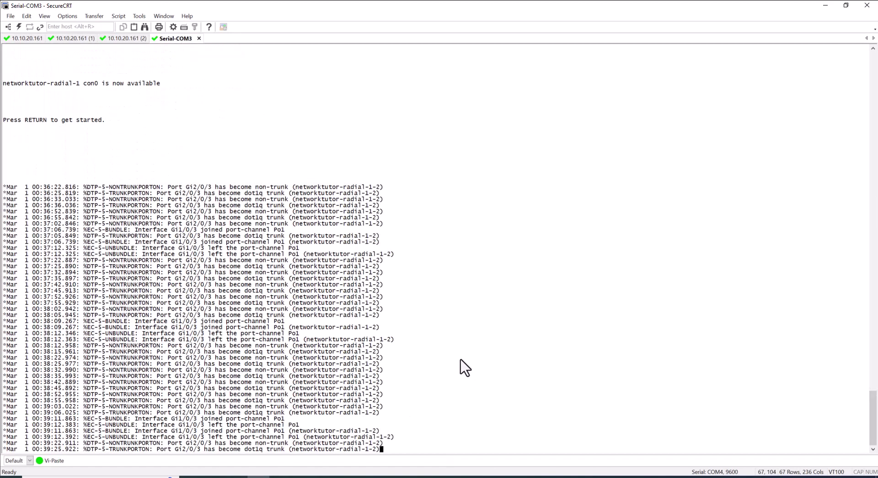
pyautogui.write('in')
pyautogui.write('t status')
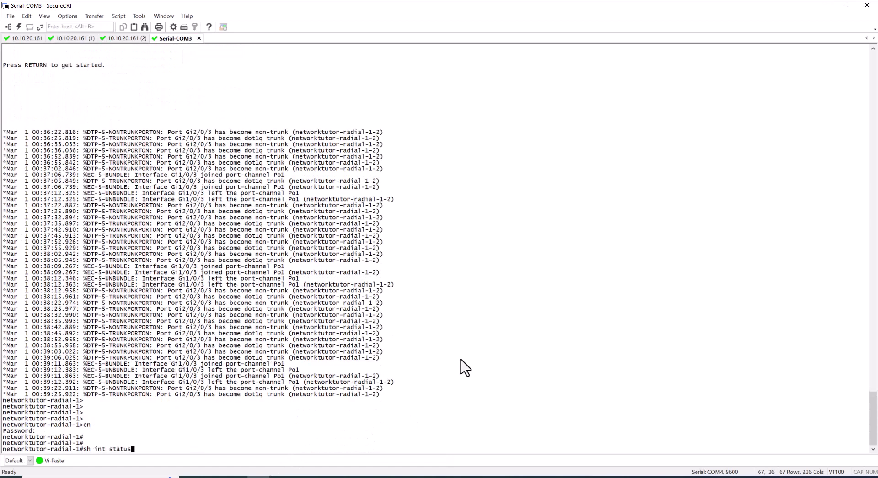
pyautogui.press('Return')
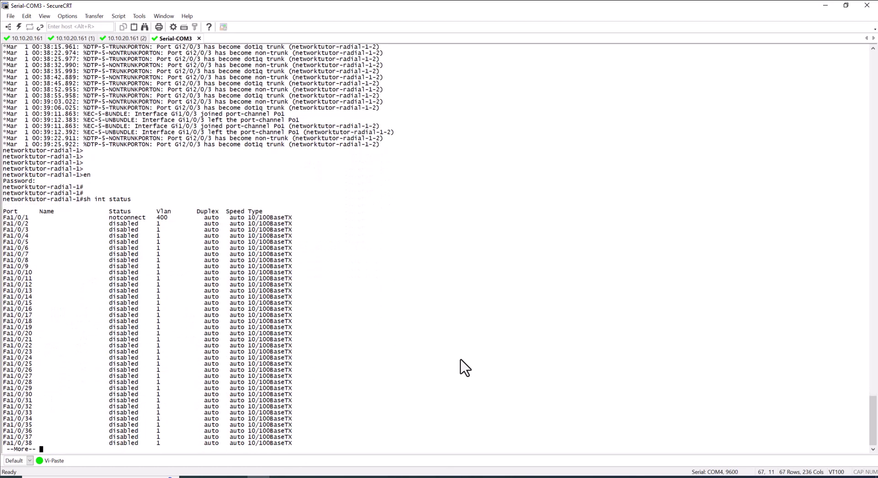
pyautogui.press('Return')
pyautogui.press('Return')
pyautogui.press('Return')
pyautogui.press('Return')
pyautogui.press('Return')
pyautogui.press('Return')
pyautogui.press('Return')
pyautogui.press('Return')
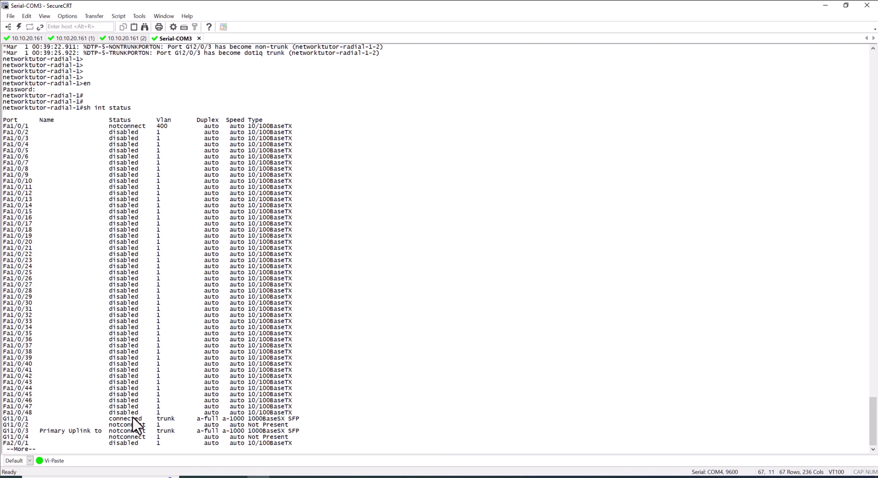
# Leave the status listing, show the capabilities of g1/0/1 with "sh int g1/0/1 capabilities" and highlight its type and speed entries
pyautogui.write('qsh ')
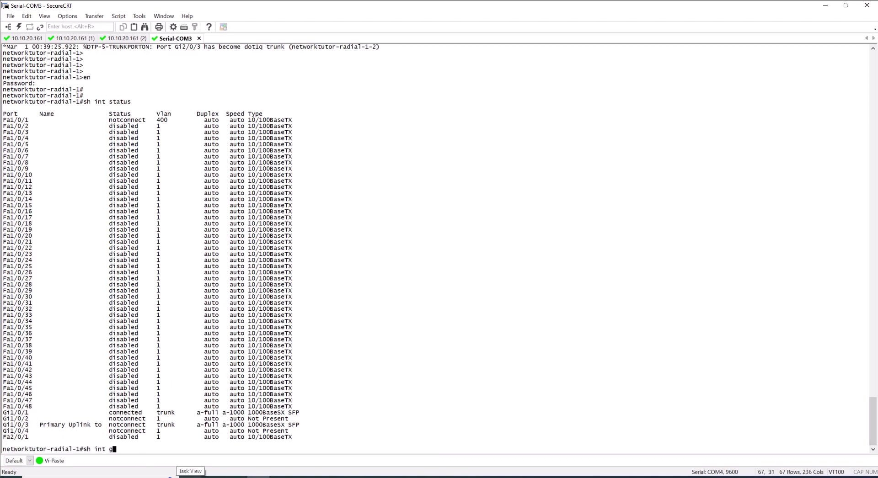
pyautogui.write('int g1/0/1 capa')
pyautogui.press('Tab')
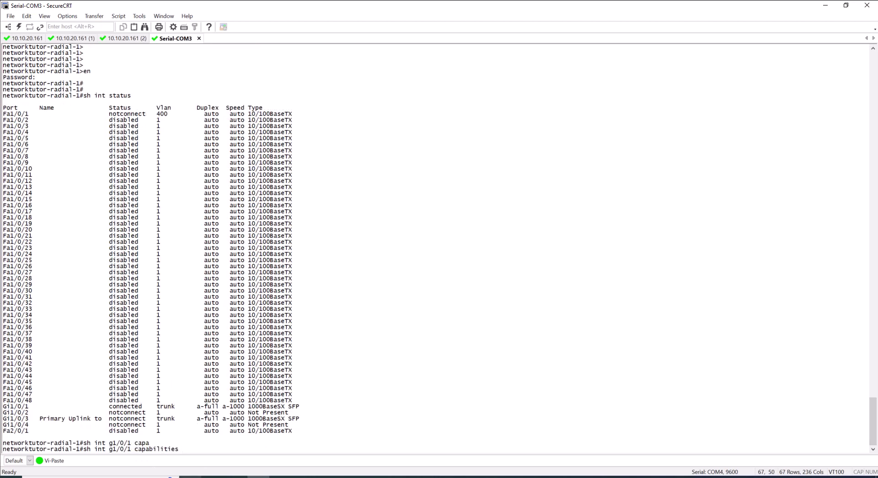
pyautogui.press('Return')
pyautogui.press('Return')
pyautogui.press('Return')
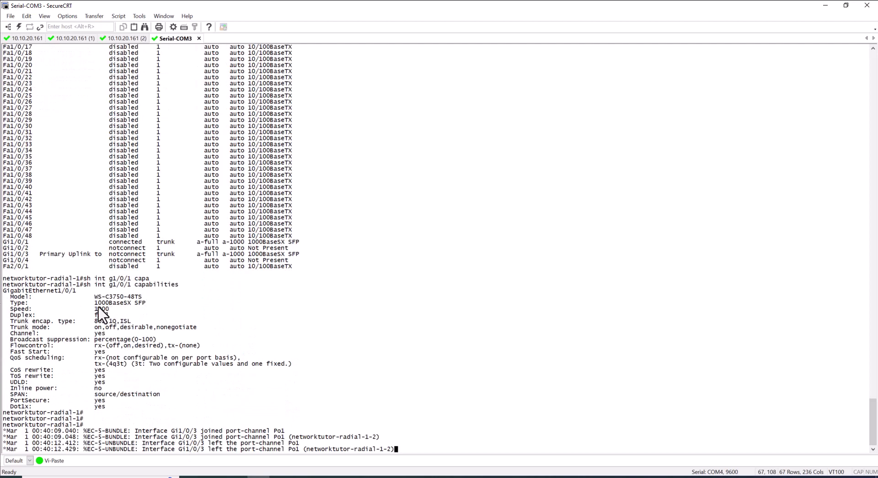
pyautogui.moveTo(95, 303); pyautogui.dragTo(143, 309)
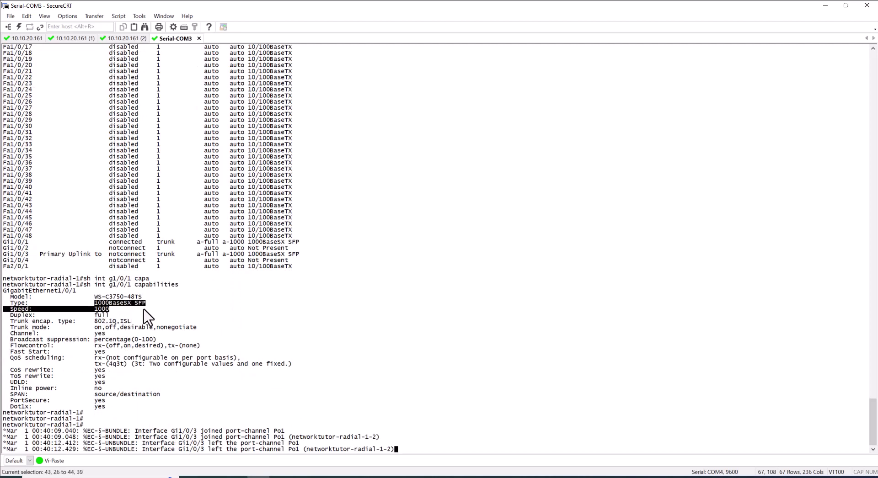
pyautogui.click(109, 305)
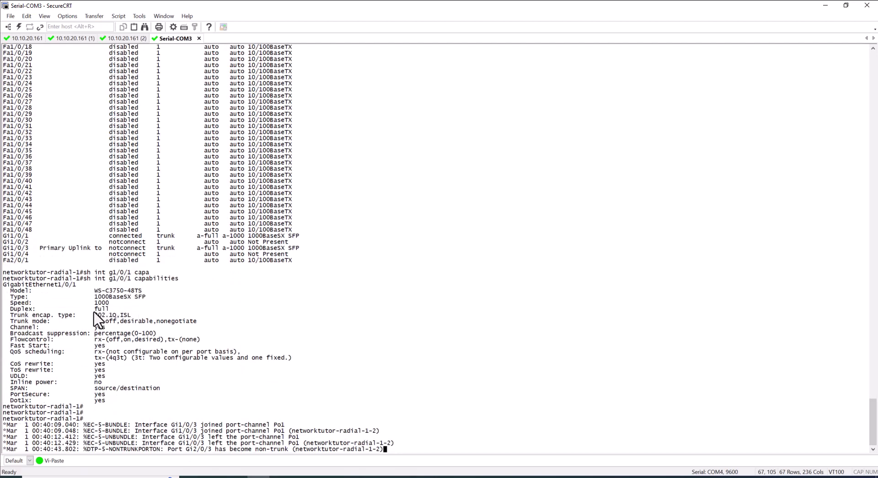
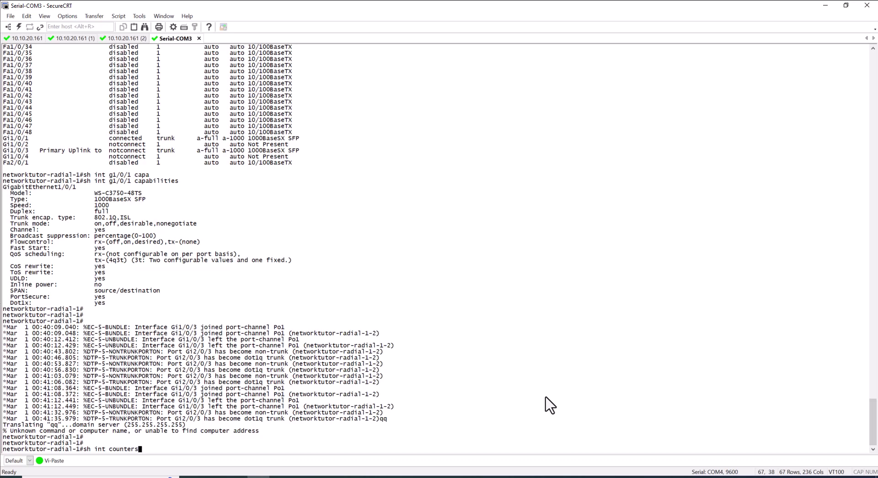
# Show the traffic counters of all interfaces on the serial switch with "sh int counters", view one more page and quit the listing
pyautogui.press('Return')
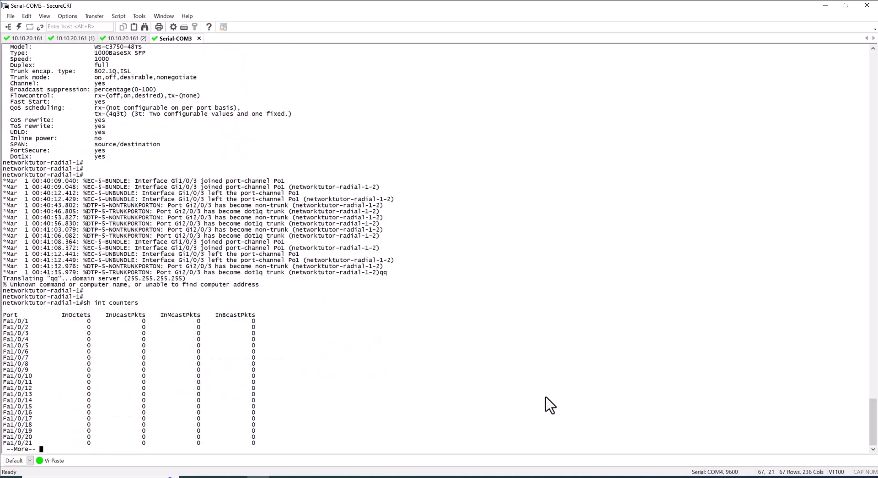
pyautogui.press('space')
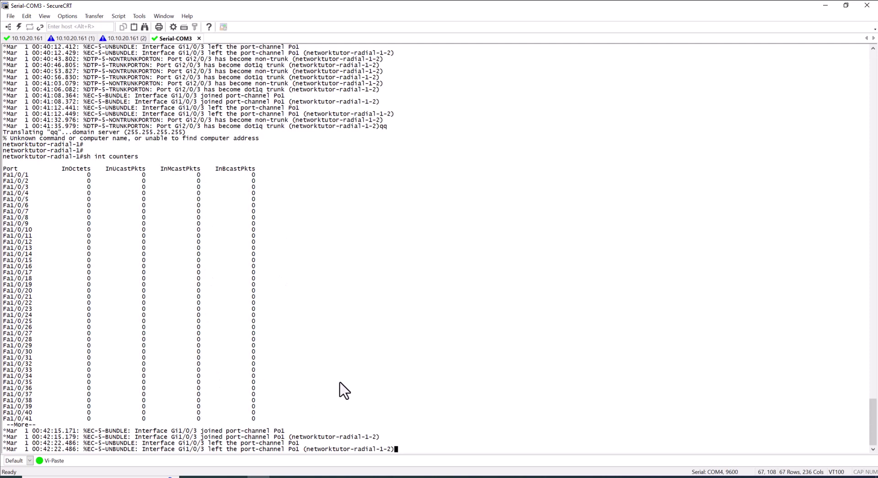
pyautogui.press('q')
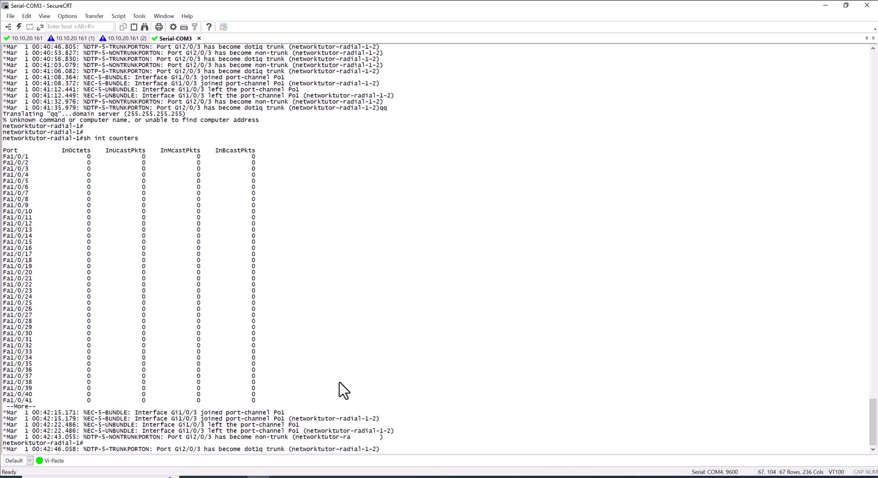
pyautogui.press('Return')
pyautogui.press('Return')
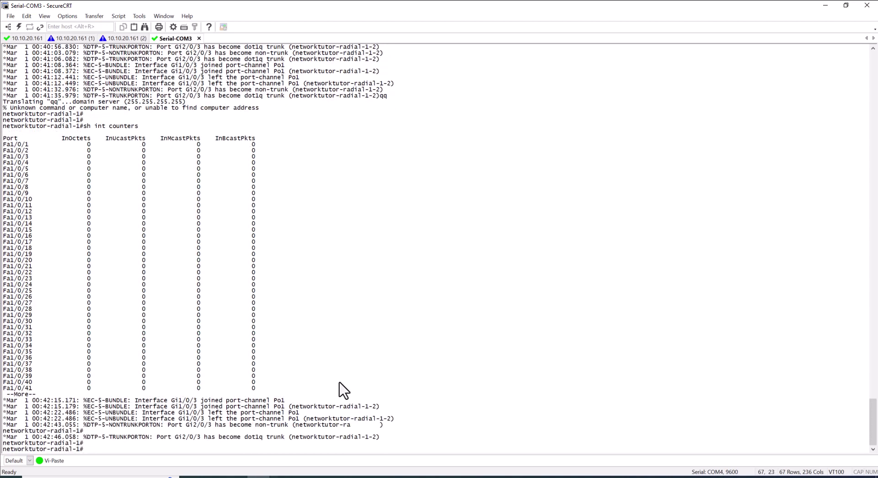
# Show the error counters of all interfaces with "sh int counters errors", highlight the FCS-Err heading and quit the listing
pyautogui.press('Up')
pyautogui.write('er')
pyautogui.press('Tab')
pyautogui.press('Return')
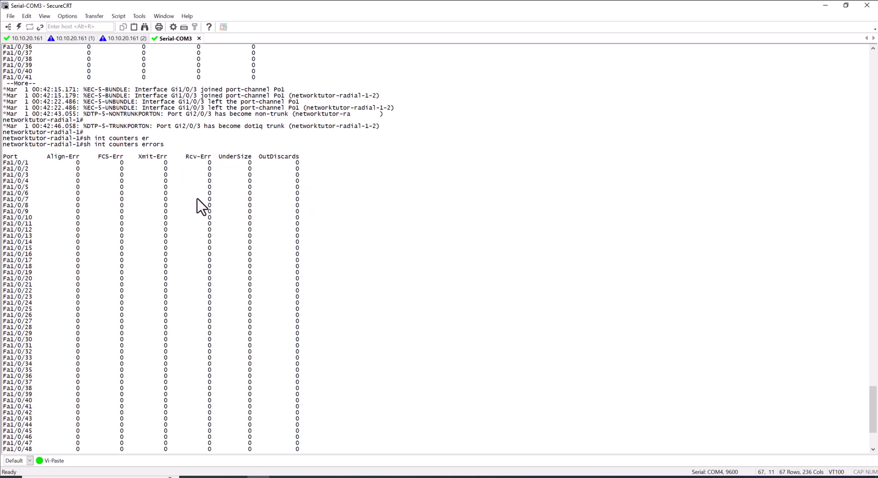
pyautogui.scroll(-4, 214, 286)
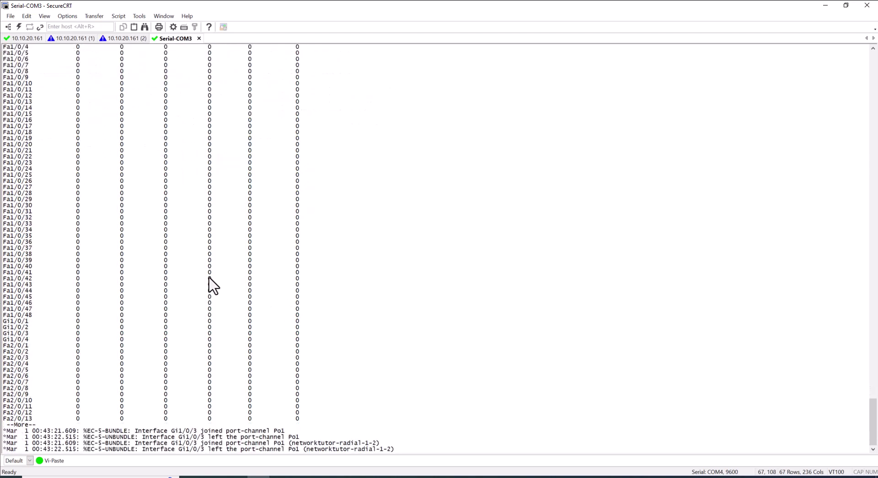
pyautogui.scroll(6, 214, 286)
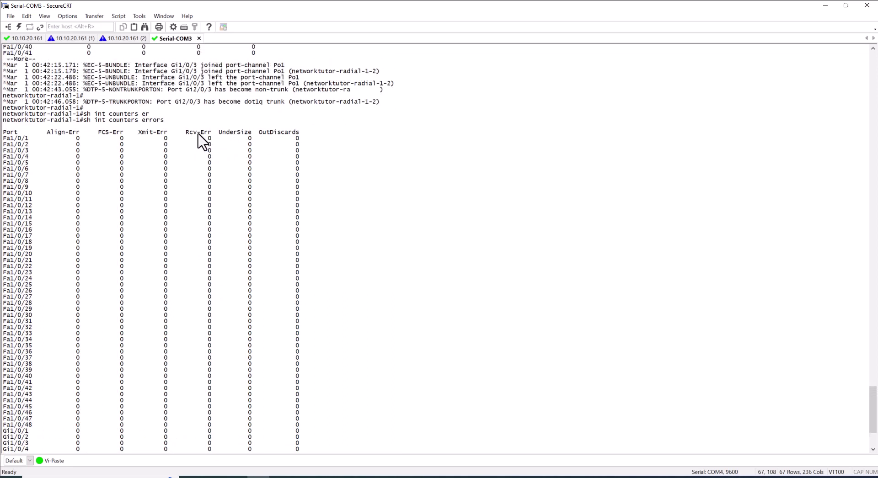
pyautogui.moveTo(98, 132); pyautogui.dragTo(124, 135)
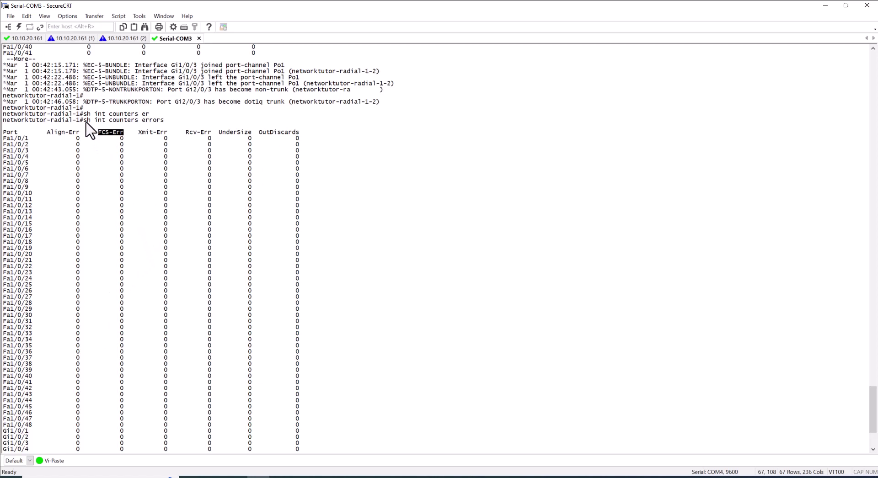
pyautogui.press('q')
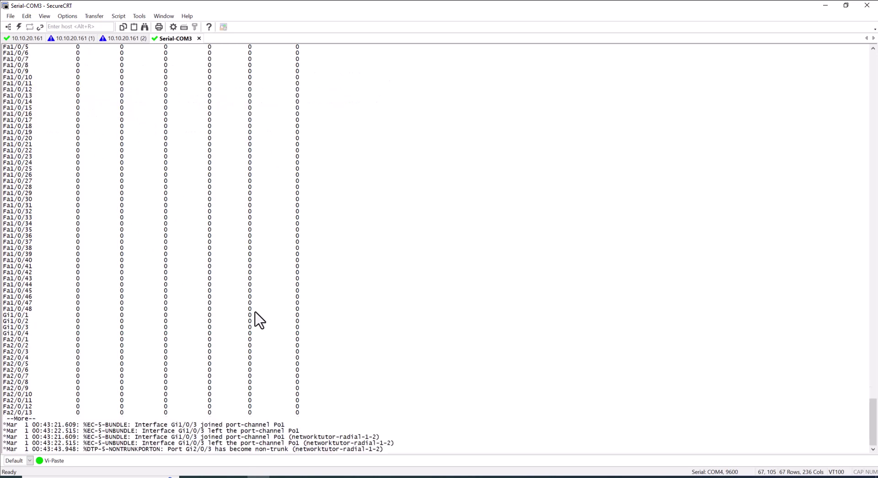
pyautogui.scroll(4, 377, 206)
pyautogui.scroll(4, 349, 191)
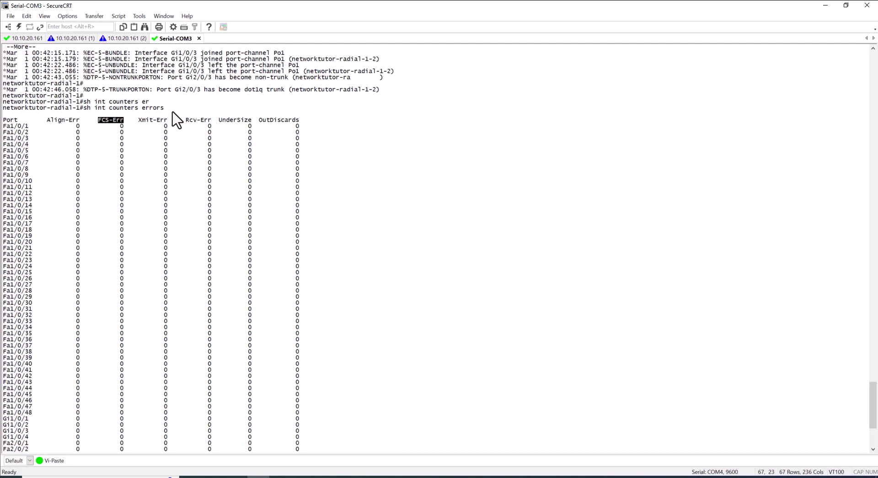
pyautogui.scroll(-8, 165, 198)
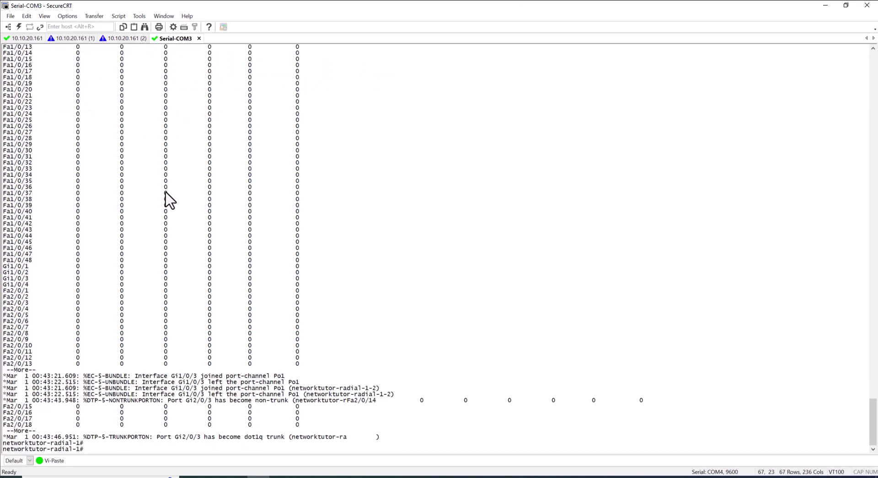
# Recall the earlier g1/0/1 capabilities command and remove its last keyword, leaving "sh int g1/0/1"
pyautogui.press('Return')
pyautogui.press('Return')
pyautogui.press('Return')
pyautogui.press('Up')
pyautogui.press('Up')
pyautogui.press('Up')
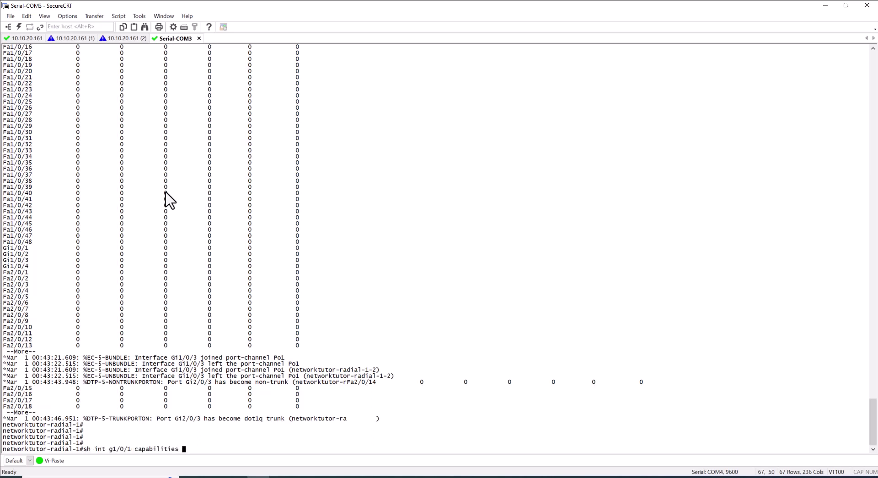
pyautogui.press('BackSpace')
pyautogui.press('BackSpace')
pyautogui.press('BackSpace')
pyautogui.press('BackSpace')
pyautogui.press('BackSpace')
pyautogui.press('BackSpace')
pyautogui.press('BackSpace')
pyautogui.press('BackSpace')
pyautogui.press('BackSpace')
pyautogui.press('BackSpace')
pyautogui.press('BackSpace')
pyautogui.press('BackSpace')
pyautogui.press('BackSpace')
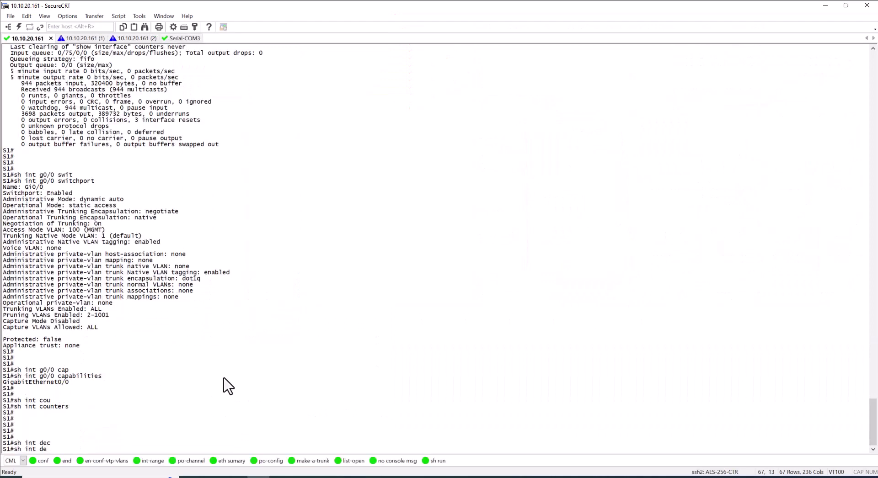
# List the descriptions of all interfaces on S1 with "sh int description" and add blank prompt lines below the output
pyautogui.write('s')
pyautogui.press('Tab')
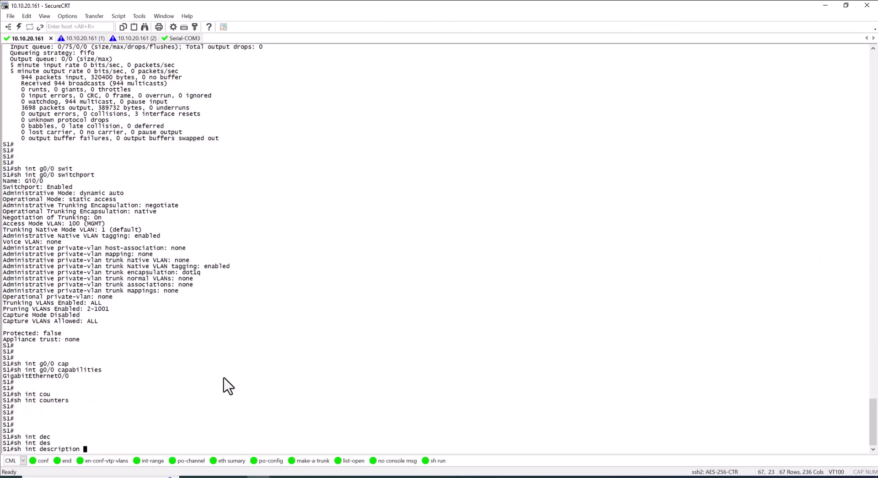
pyautogui.press('Return')
pyautogui.press('Return')
pyautogui.press('Return')
pyautogui.press('Return')
pyautogui.press('Return')
pyautogui.press('Return')
pyautogui.press('Return')
pyautogui.press('Return')
pyautogui.press('Return')
pyautogui.press('Return')
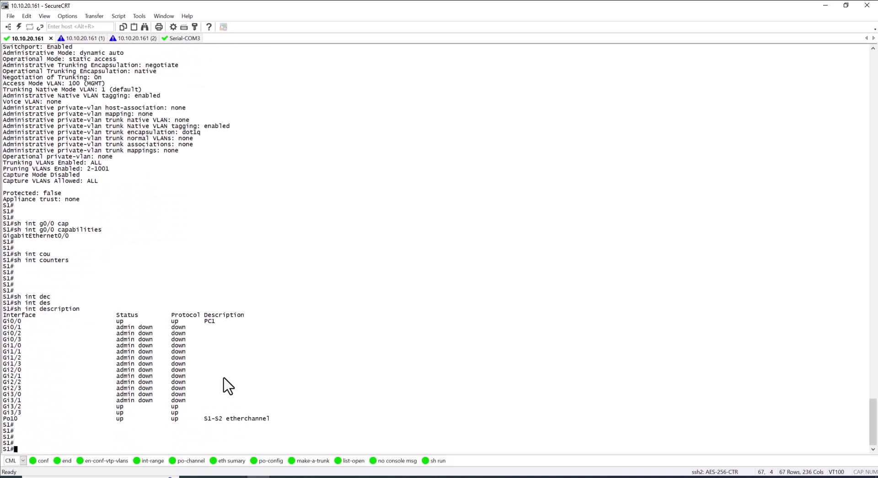
# Highlight the interface description table on S1, then the "sh int description" command above it
pyautogui.moveTo(205, 268); pyautogui.dragTo(264, 375)
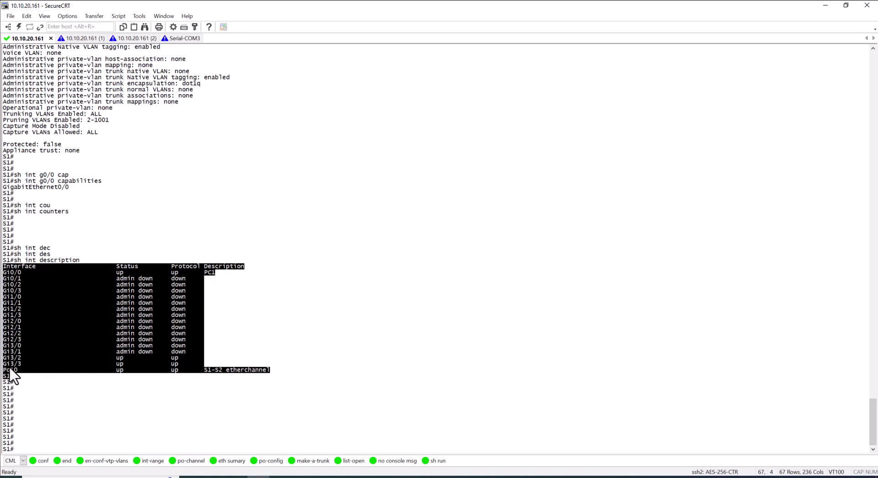
pyautogui.click(202, 337)
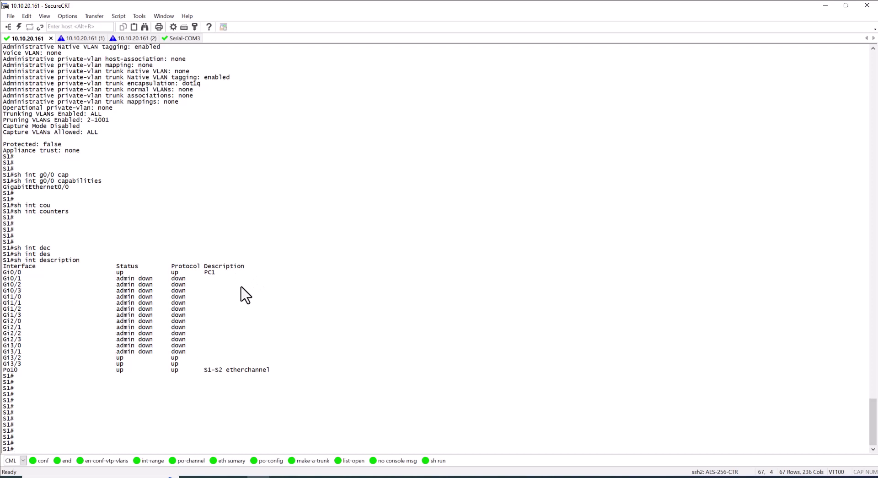
pyautogui.moveTo(15, 261); pyautogui.dragTo(87, 265)
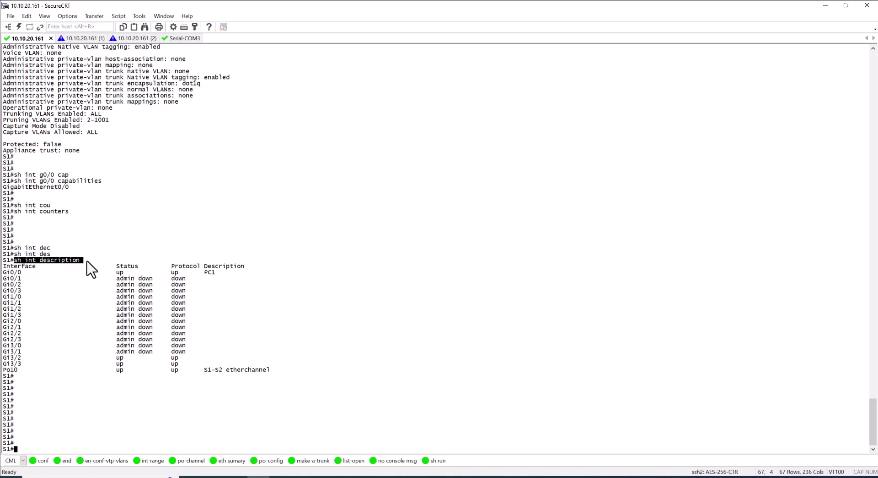
# Show the description of interface g0/0 on S1 with "sh int g0/0 description" and highlight the PC1 entry in its output
pyautogui.click(77, 447)
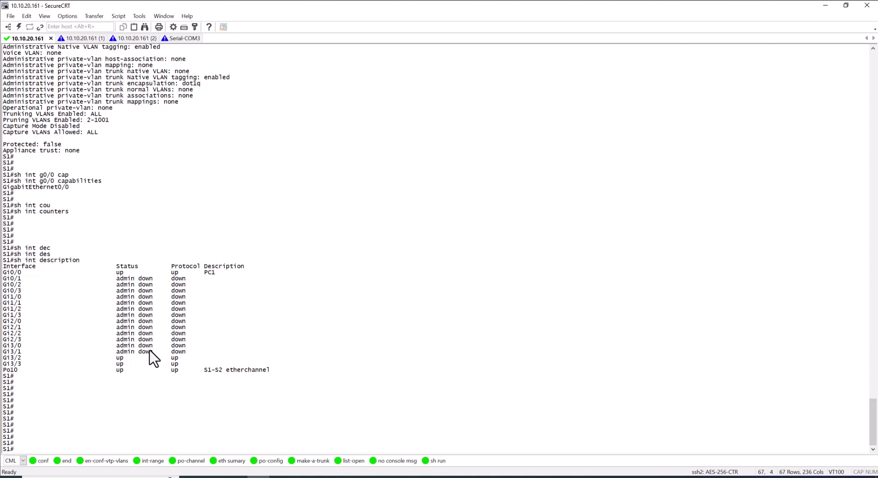
pyautogui.write('sh int g0/0 des')
pyautogui.press('Tab')
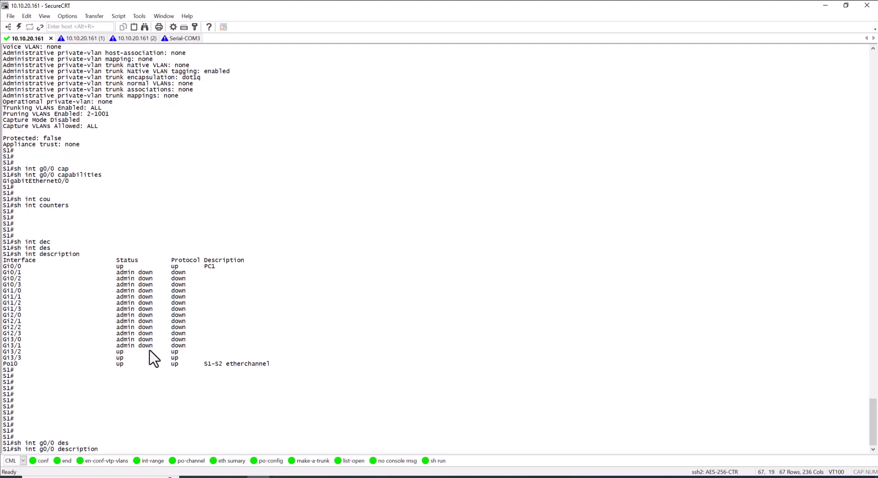
pyautogui.press('Return')
pyautogui.press('Return')
pyautogui.press('Return')
pyautogui.press('Return')
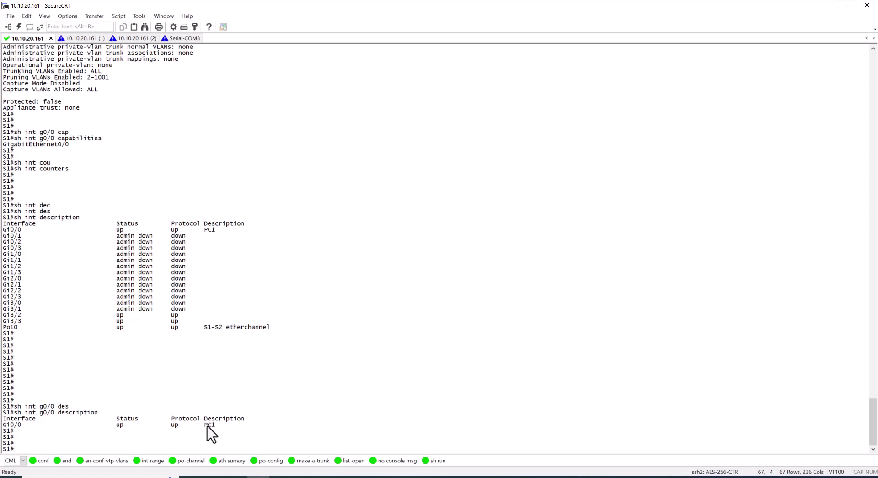
pyautogui.moveTo(205, 425); pyautogui.dragTo(212, 429)
pyautogui.click(364, 363)
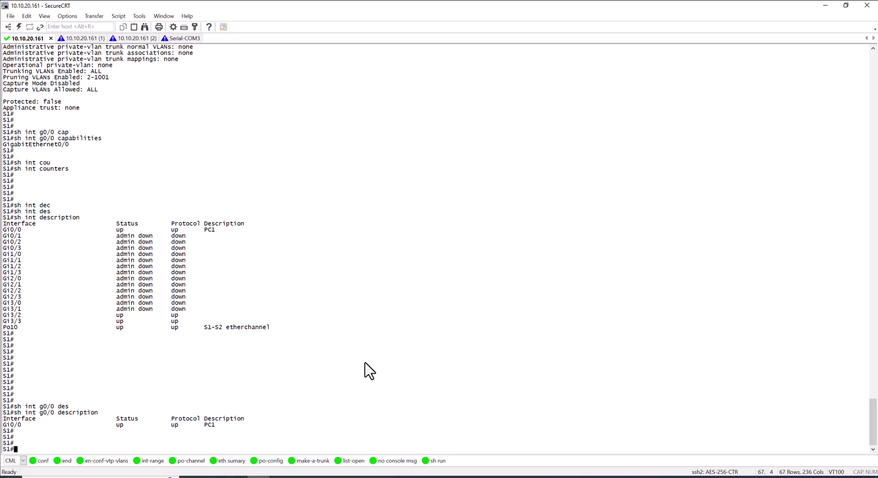
# List the trunk interfaces on S1 with "sh int trunk" and add blank prompt lines below the output
pyautogui.press('Return')
pyautogui.press('Return')
pyautogui.write('sh int')
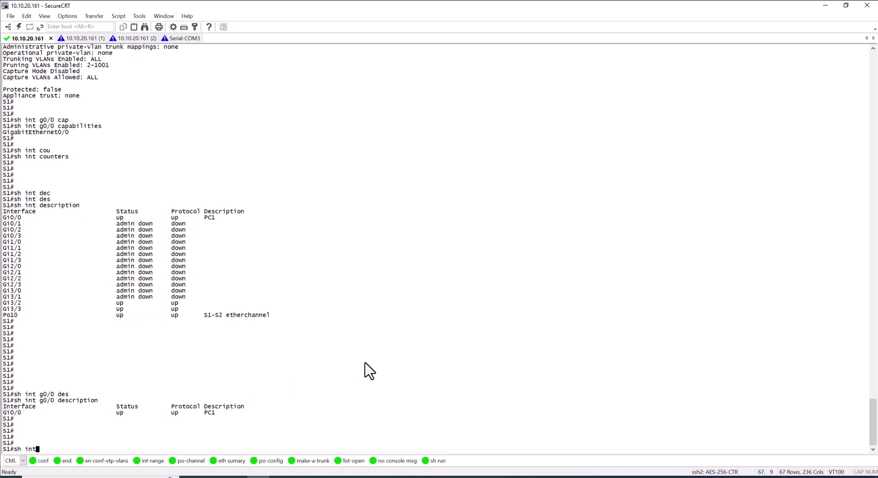
pyautogui.write(' tru')
pyautogui.press('Tab')
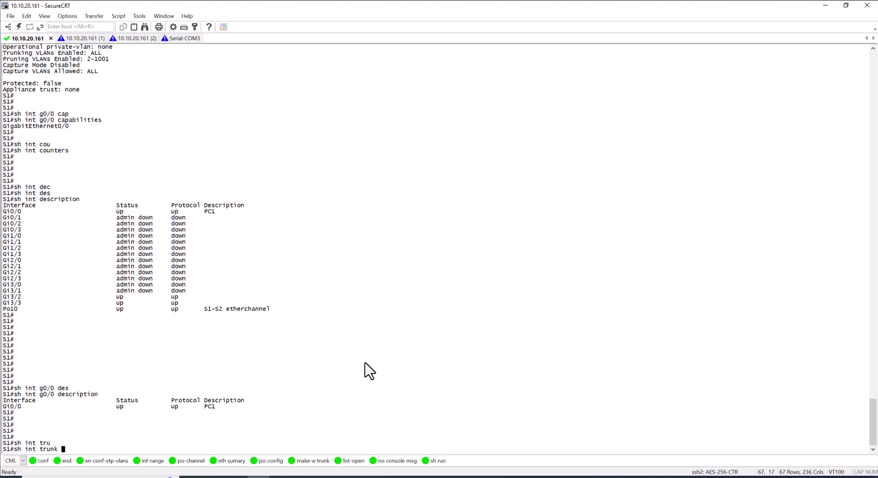
pyautogui.press('Return')
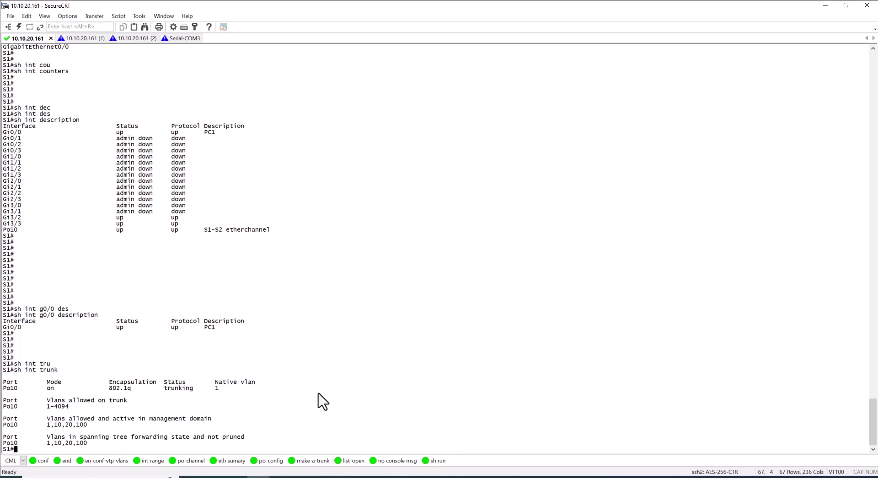
pyautogui.press('Return')
pyautogui.press('Return')
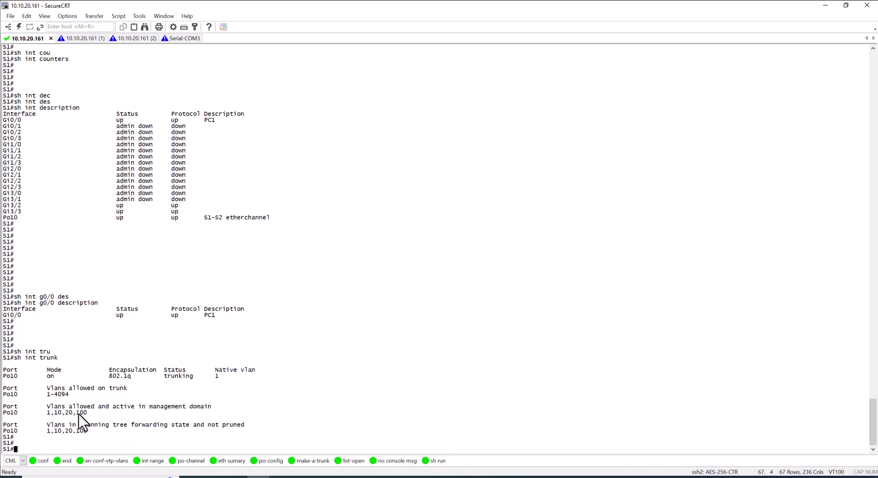
# Highlight VLAN 100 in the active VLAN list and filter the trunk output for it with "sh int trunk | inc 100"
pyautogui.moveTo(78, 413); pyautogui.dragTo(92, 414)
pyautogui.press('Up')
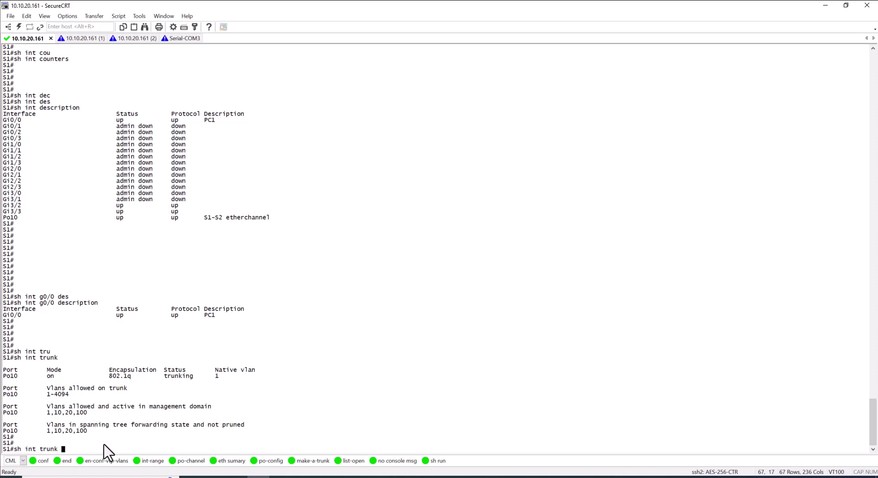
pyautogui.write('| inc 100')
pyautogui.press('Return')
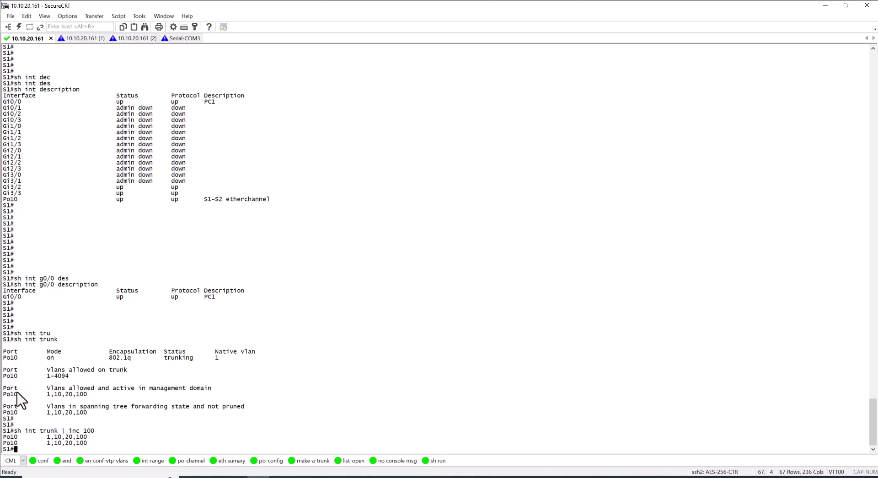
# Highlight the active and spanning-tree forwarding VLAN sections of the full trunk output, clear the highlight and add blank prompt lines
pyautogui.moveTo(4, 390); pyautogui.dragTo(87, 412)
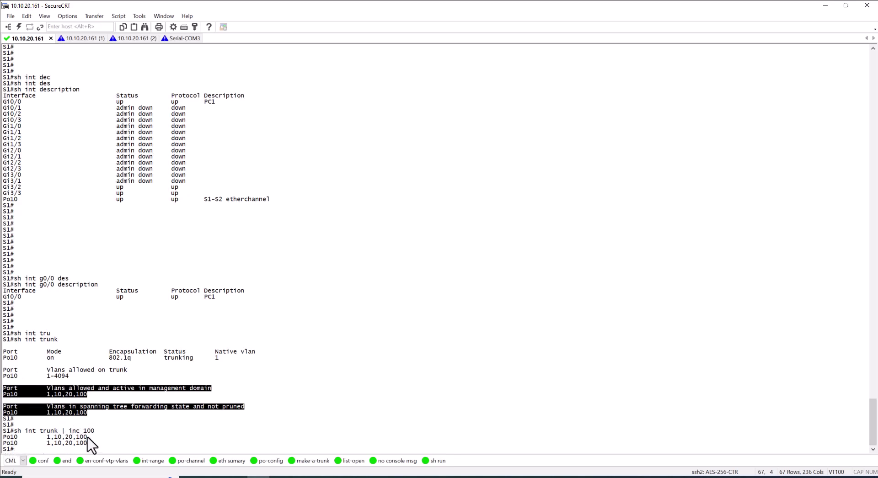
pyautogui.click(148, 418)
pyautogui.press('Return')
pyautogui.press('Return')
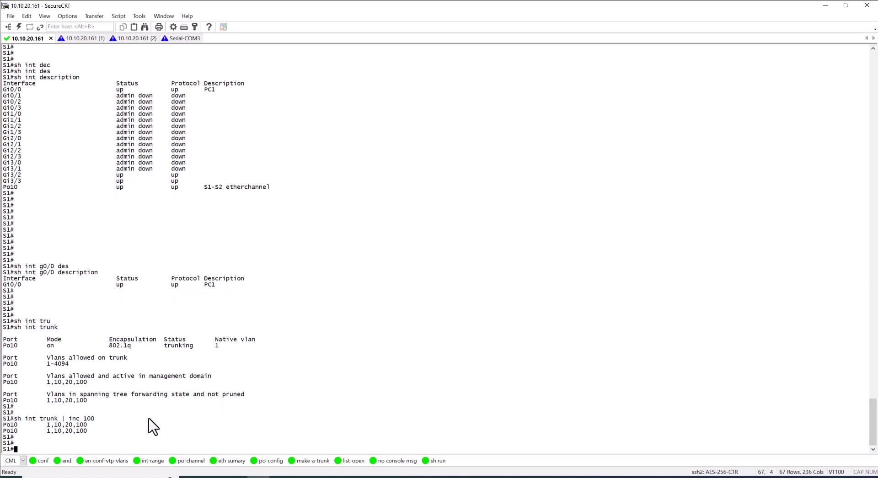
# Show the trunk details of interface g3/1 with "sh int g3/1 trunk", correcting the mistyped keyword
pyautogui.write('sh int g3/1 tuj')
pyautogui.press('Tab')
pyautogui.press('BackSpace')
pyautogui.write('n')
pyautogui.press('Tab')
pyautogui.press('BackSpace')
pyautogui.press('BackSpace')
pyautogui.write('runk')
pyautogui.press('Tab')
pyautogui.press('Return')
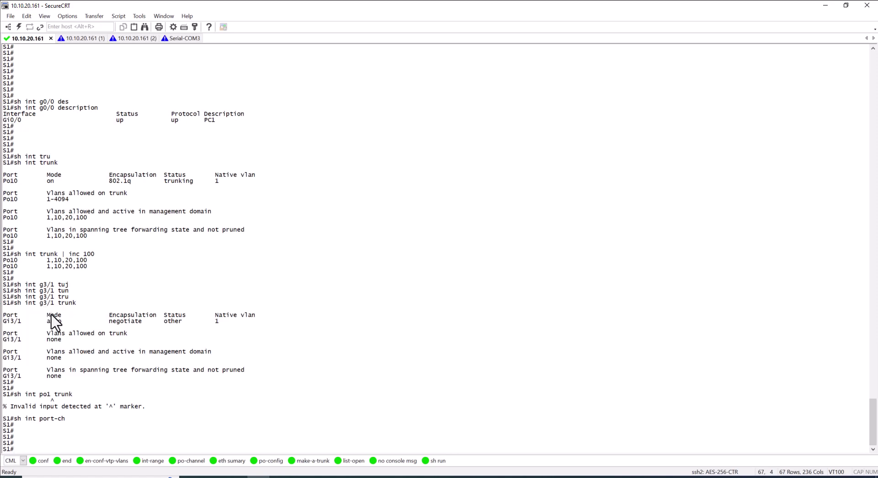
# Show the trunk details of port-channel 10 with "sh int po10 trunk"
pyautogui.write('sh int trunk')
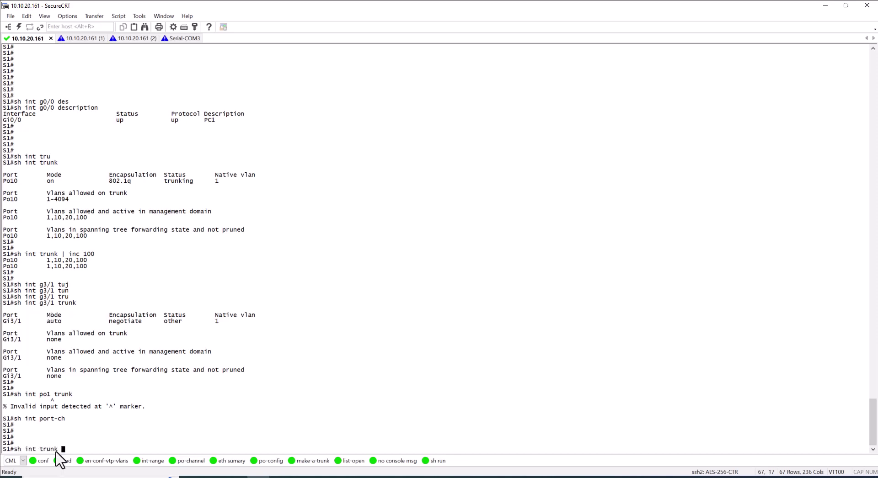
pyautogui.press('BackSpace')
pyautogui.press('BackSpace')
pyautogui.write('po10 tru')
pyautogui.press('Tab')
pyautogui.press('Return')
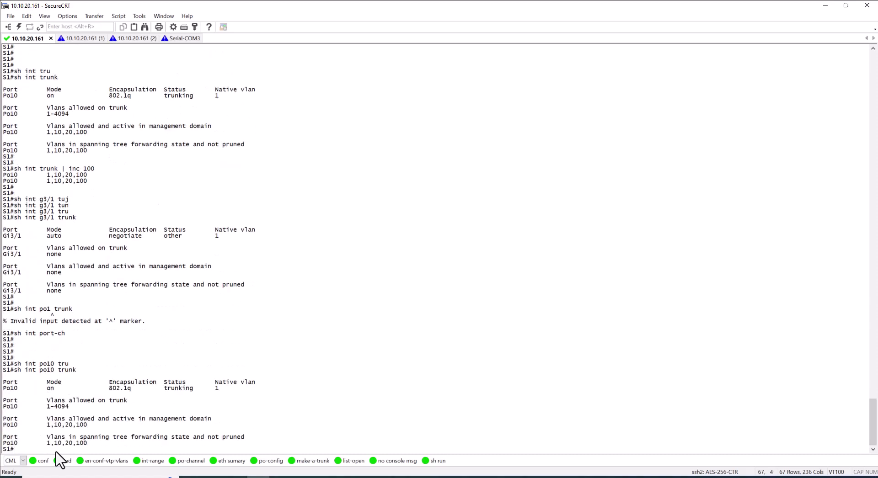